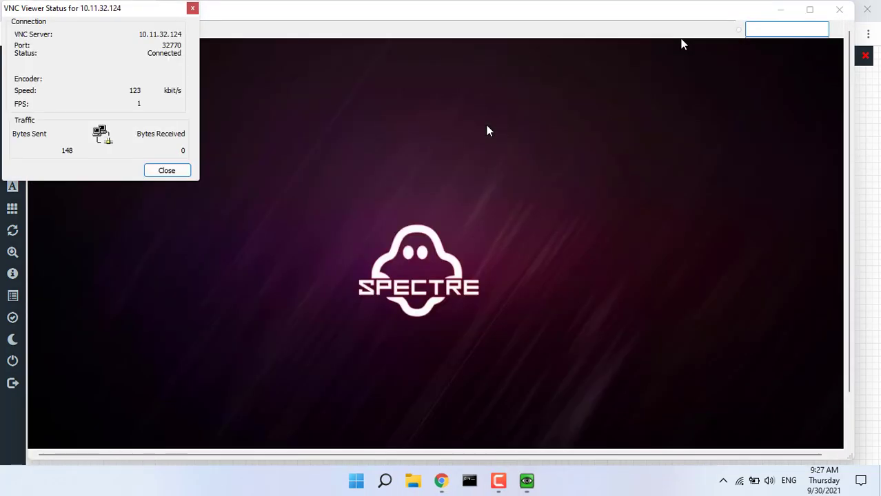
# Dismiss the VNC status box and show the Win_Client console full screen
pyautogui.click(171, 169)
pyautogui.click(53, 30)
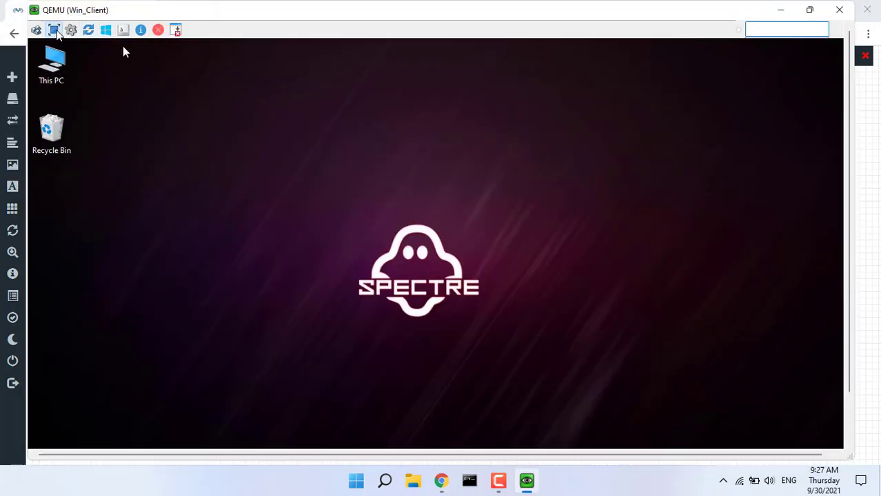
# In Chrome, sign in to the firewall at 192.168.1.1 as admin
pyautogui.click(80, 471)
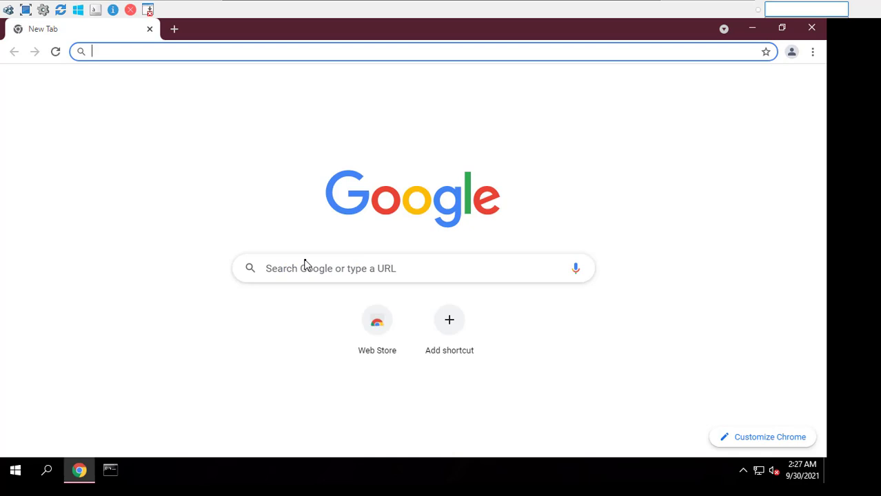
pyautogui.write('192.168.1.2')
pyautogui.press('BackSpace')
pyautogui.write('1')
pyautogui.press('Return')
pyautogui.write('admin')
pyautogui.press('Tab')
pyautogui.write('*****')
pyautogui.press('Return')
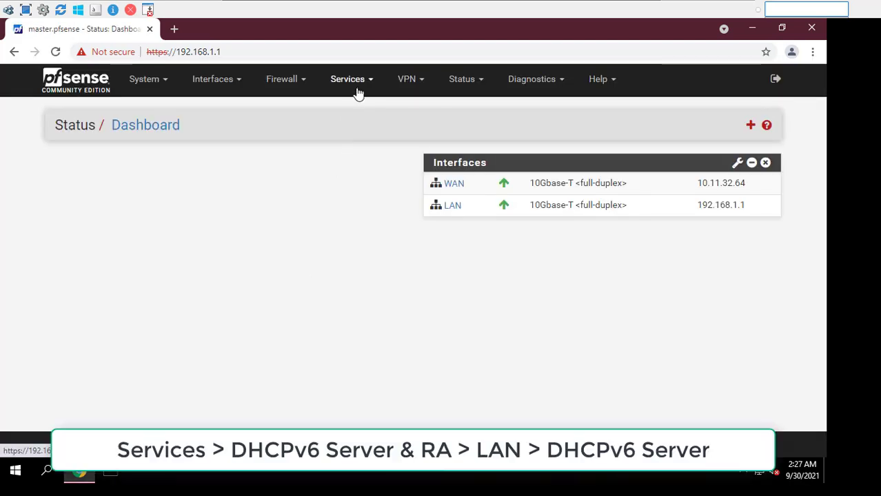
# Disable the LAN DHCPv6 server under Services > DHCPv6 Server & RA and save
pyautogui.click(353, 90)
pyautogui.click(356, 207)
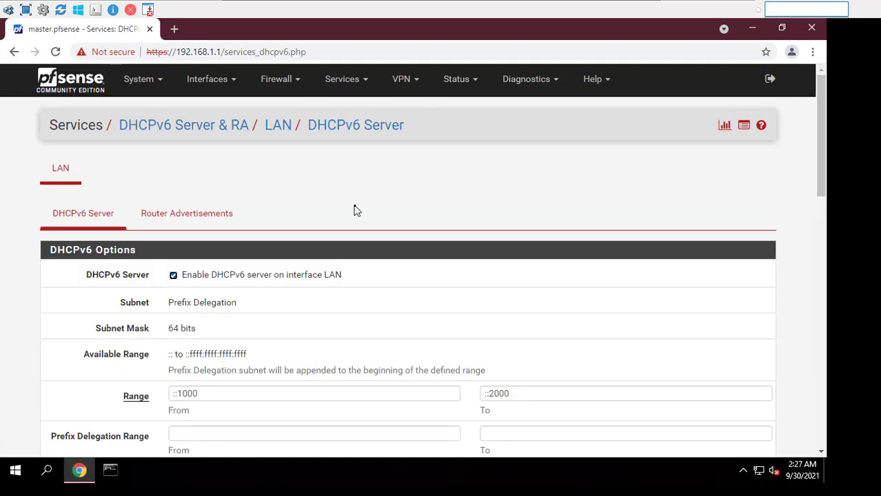
pyautogui.scroll(-15, 257, 294)
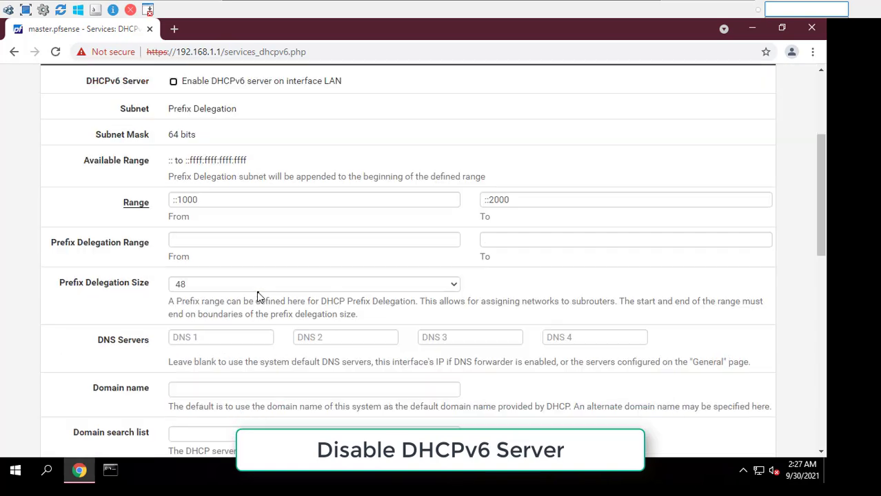
pyautogui.click(200, 329)
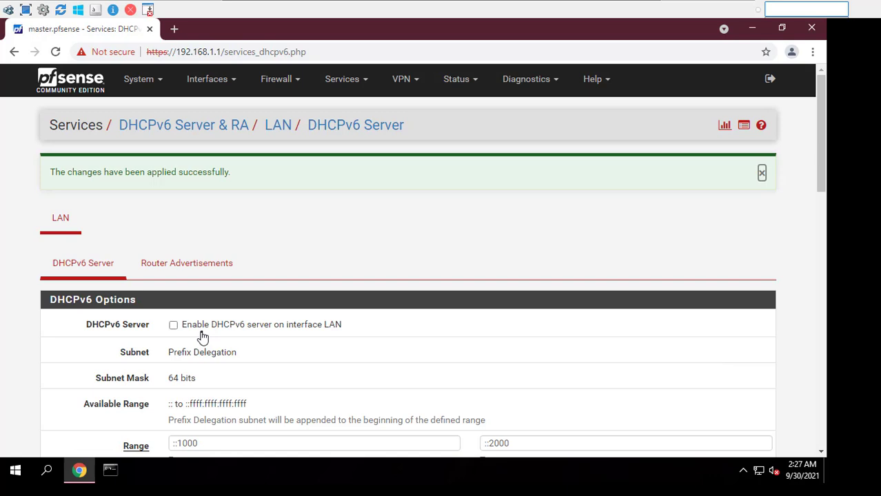
pyautogui.click(223, 87)
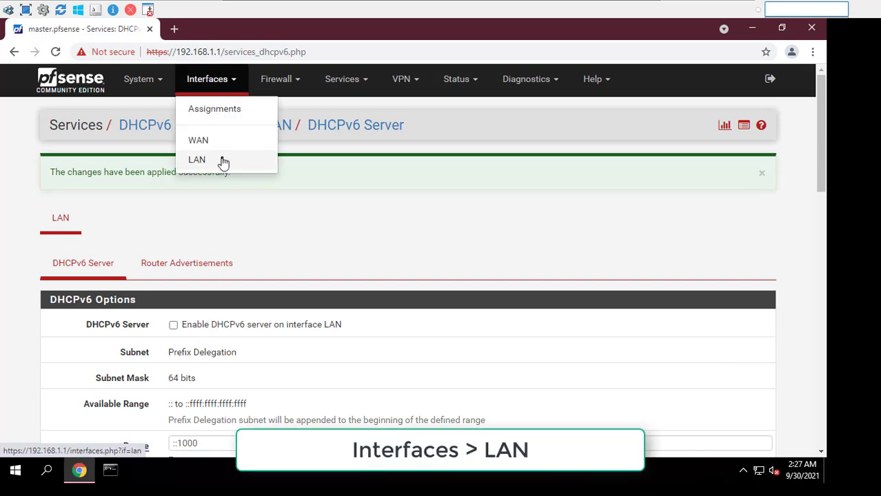
# Set the LAN IPv6 configuration type to None and IPv4 address to 192.168.1.10
pyautogui.click(198, 159)
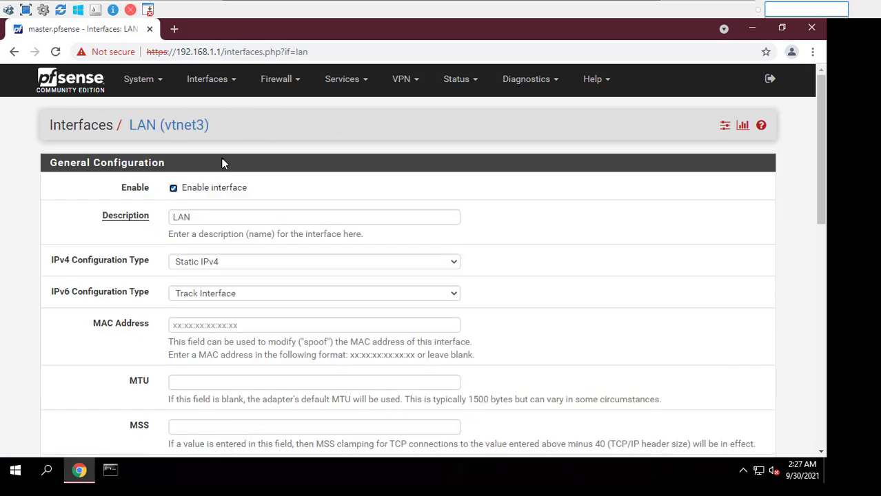
pyautogui.click(242, 293)
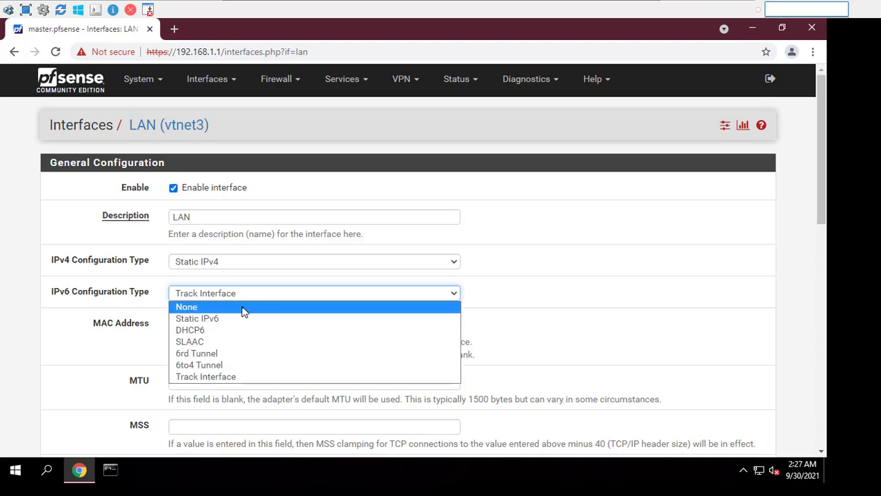
pyautogui.click(243, 310)
pyautogui.scroll(-3, 250, 310)
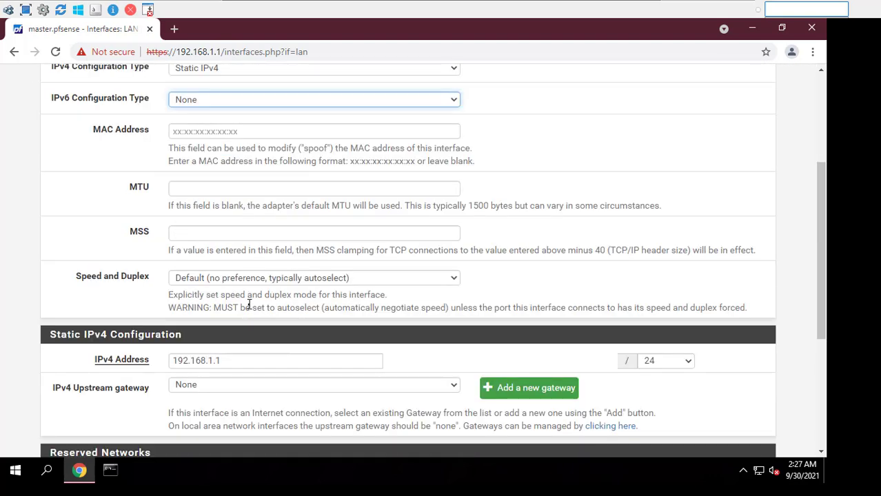
pyautogui.click(264, 364)
pyautogui.write('0')
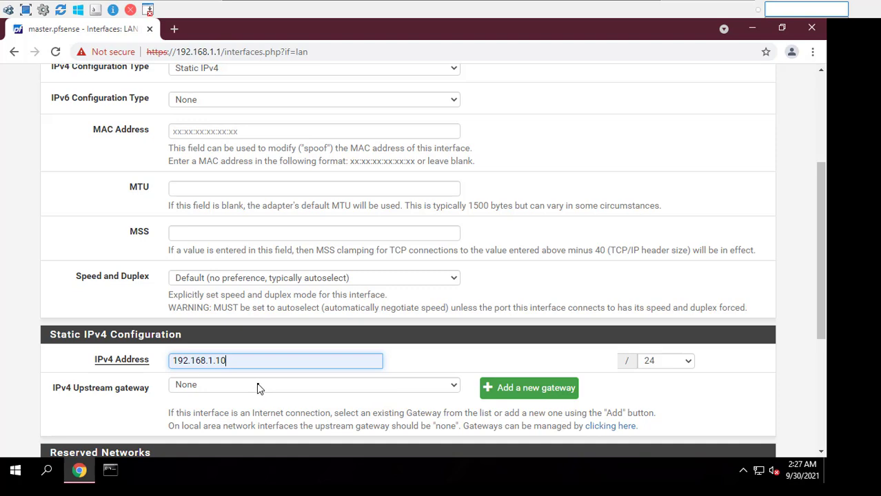
pyautogui.doubleClick(225, 361)
# Check the lab topology, then save and apply the LAN interface changes
pyautogui.moveTo(467, 23)
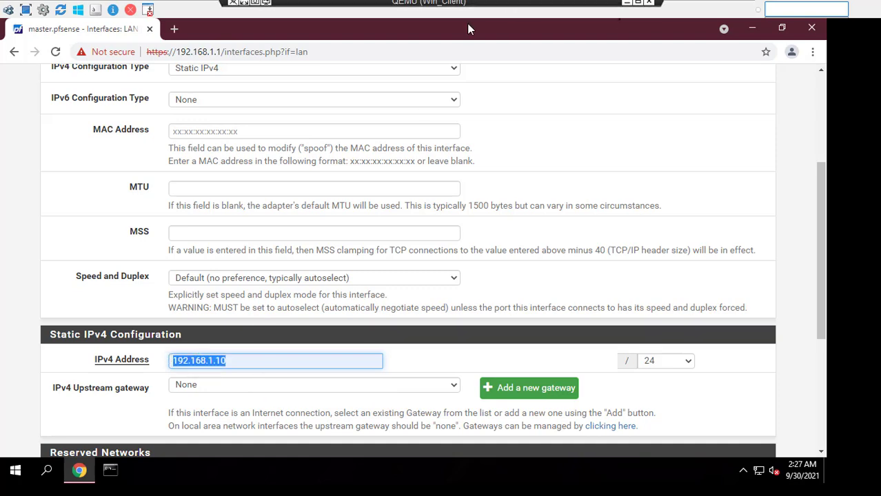
pyautogui.click(626, 7)
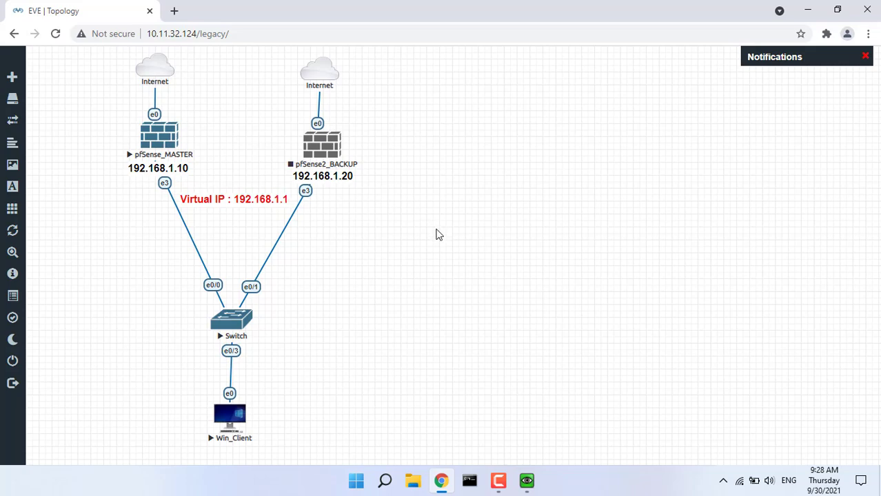
pyautogui.click(526, 481)
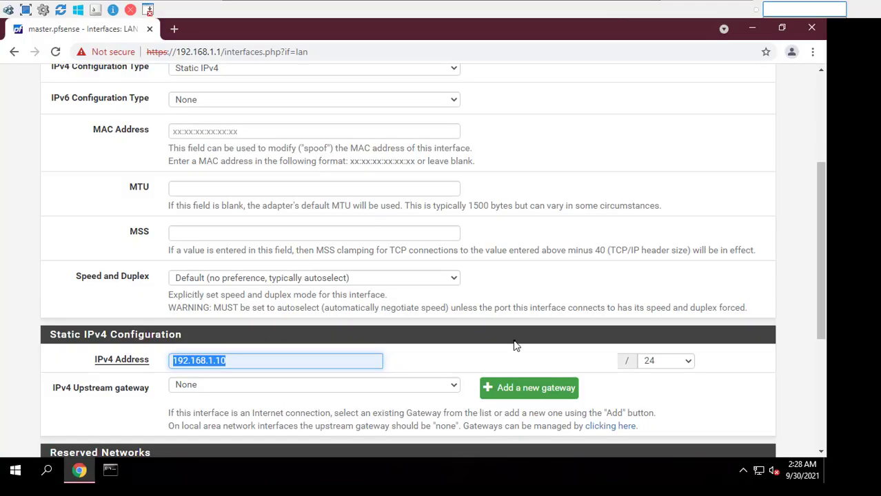
pyautogui.scroll(-5, 516, 346)
pyautogui.click(211, 391)
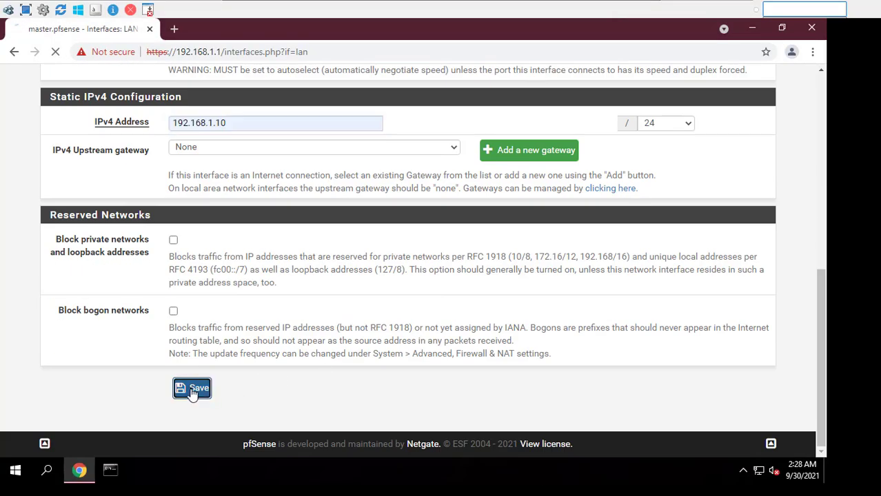
pyautogui.click(721, 181)
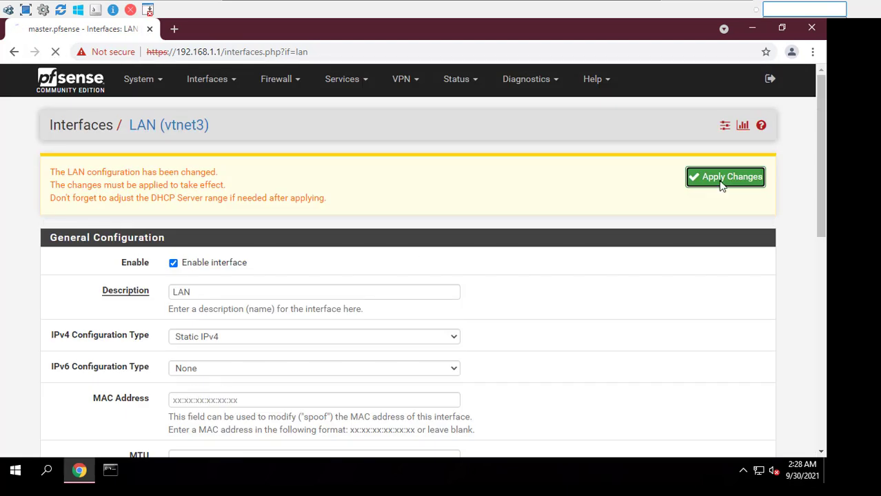
pyautogui.click(174, 29)
# Load 192.168.1.10, proceed past the certificate warning, and log in as admin
pyautogui.write('192.168.1.10')
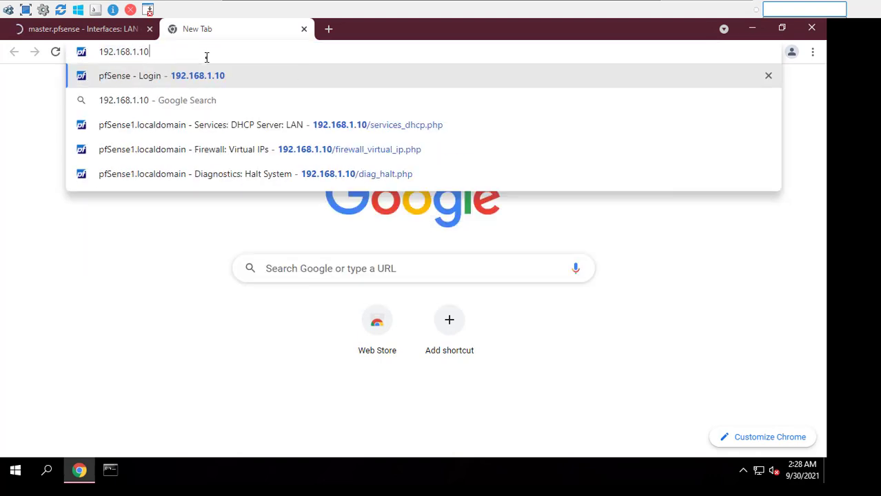
pyautogui.press('Return')
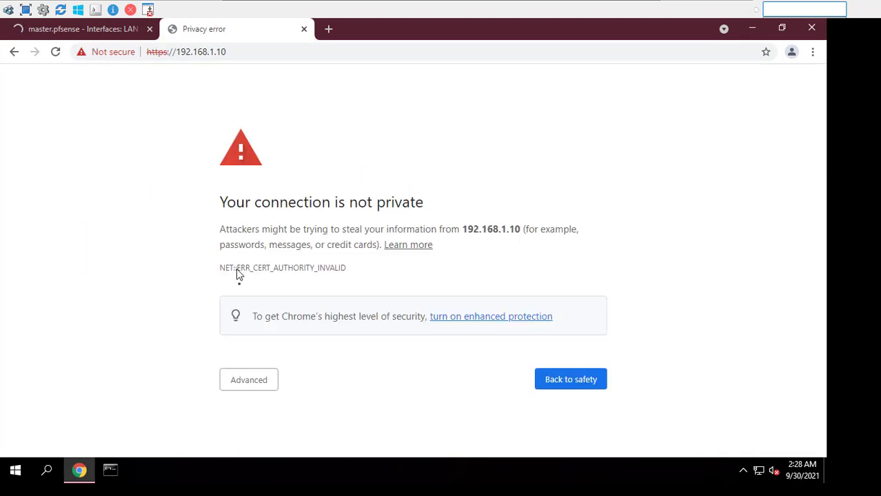
pyautogui.click(248, 383)
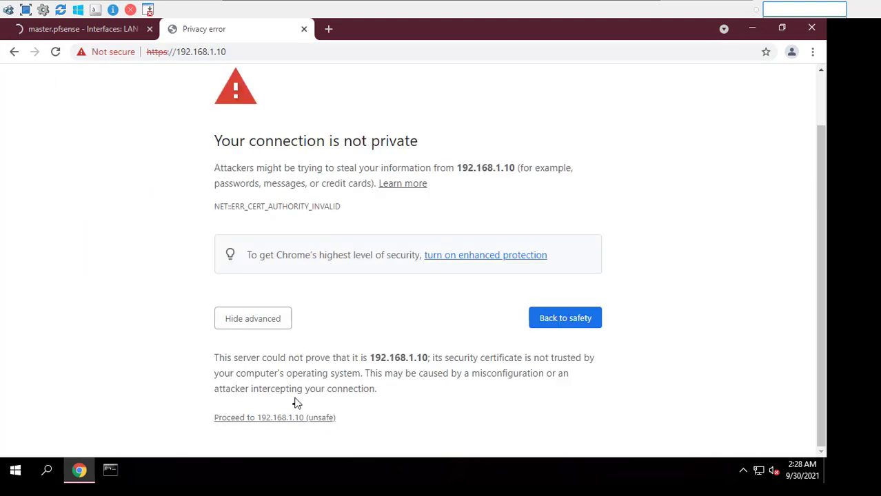
pyautogui.click(290, 418)
pyautogui.write('admin')
pyautogui.press('Tab')
pyautogui.write('pfsen')
pyautogui.press('Return')
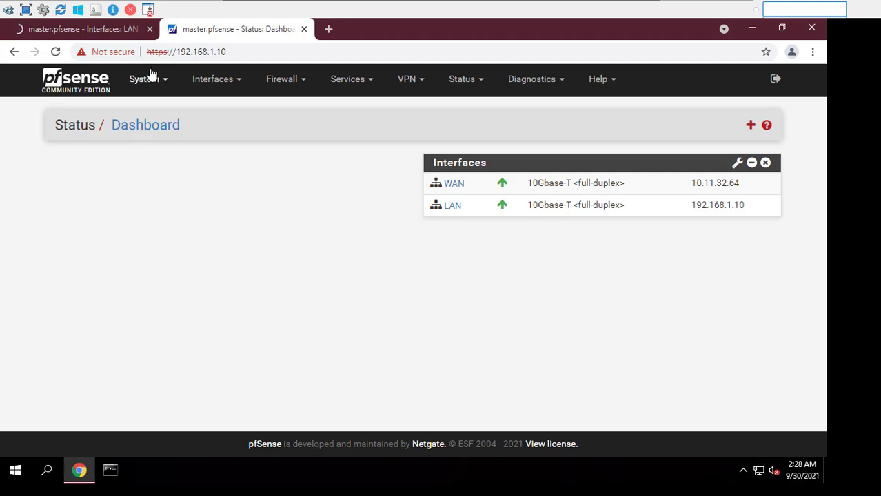
# Close the outdated LAN tab and start the pfSense2_BACKUP node in EVE-NG
pyautogui.click(149, 29)
pyautogui.moveTo(541, 14)
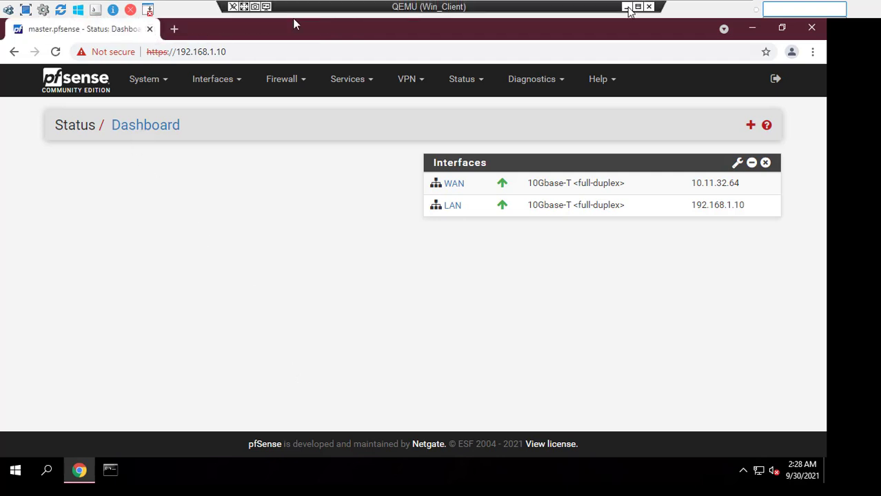
pyautogui.click(629, 10)
pyautogui.rightClick(337, 156)
pyautogui.click(366, 175)
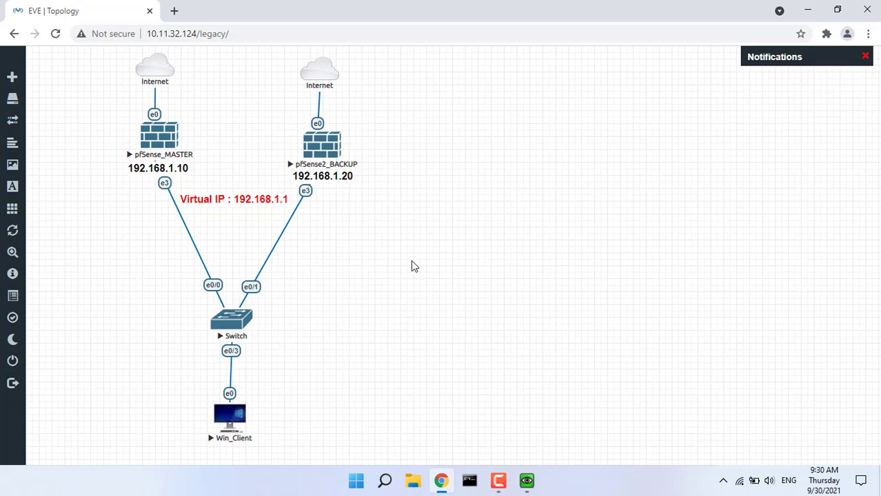
# In a new tab, sign in as admin to the firewall answering at 192.168.1.1
pyautogui.click(527, 480)
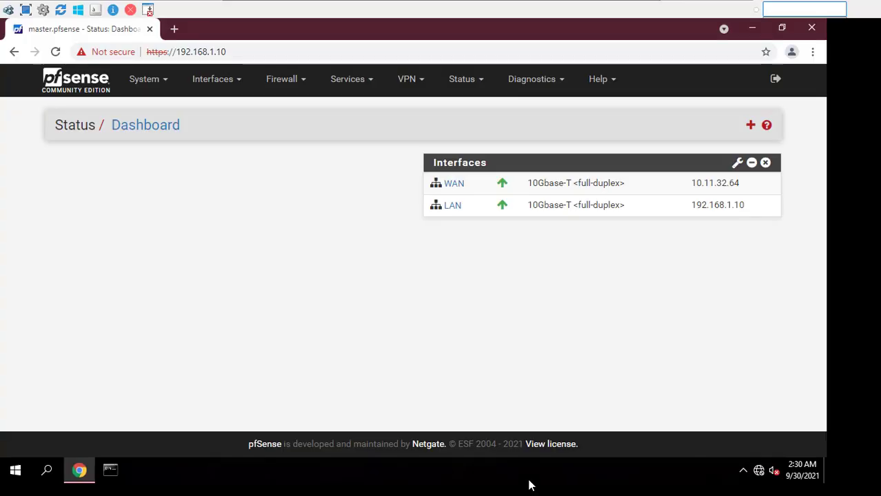
pyautogui.click(175, 29)
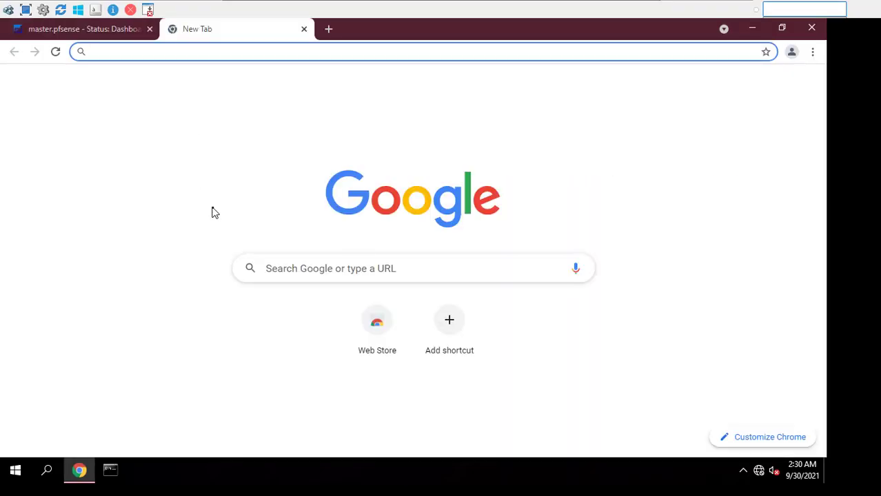
pyautogui.write('192.168.1.1')
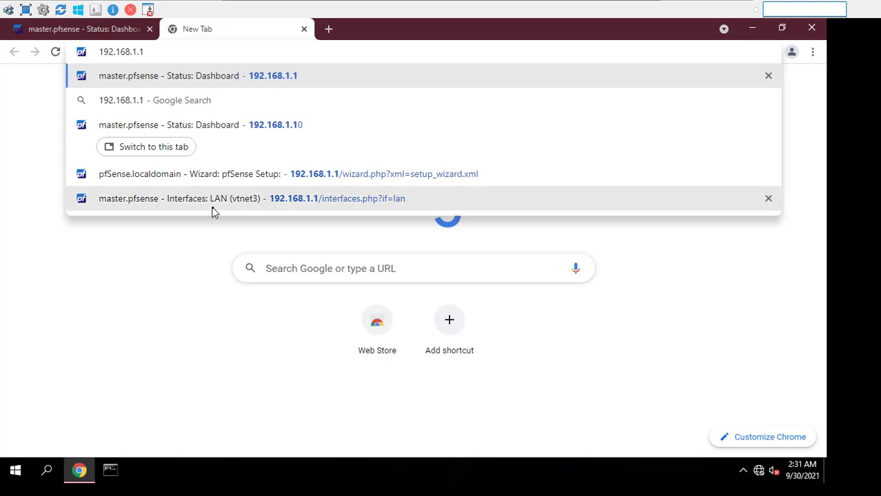
pyautogui.press('Return')
pyautogui.write('admin')
pyautogui.press('Tab')
pyautogui.write('p')
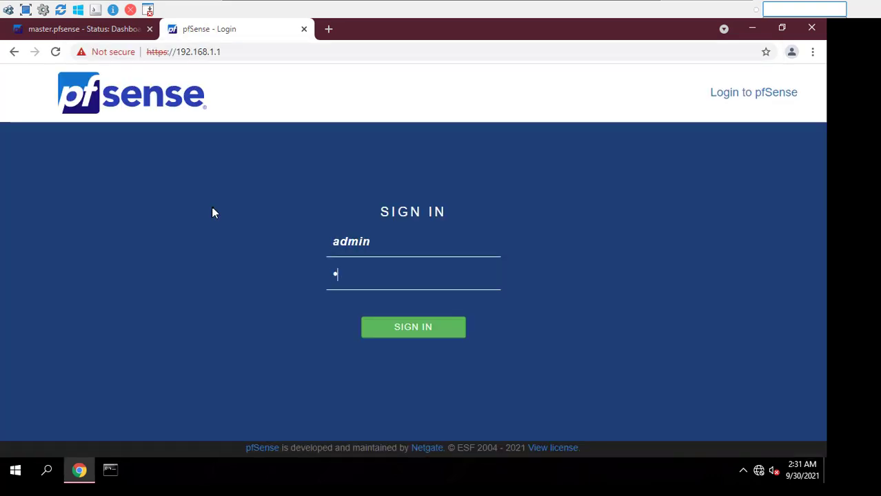
pyautogui.press('Return')
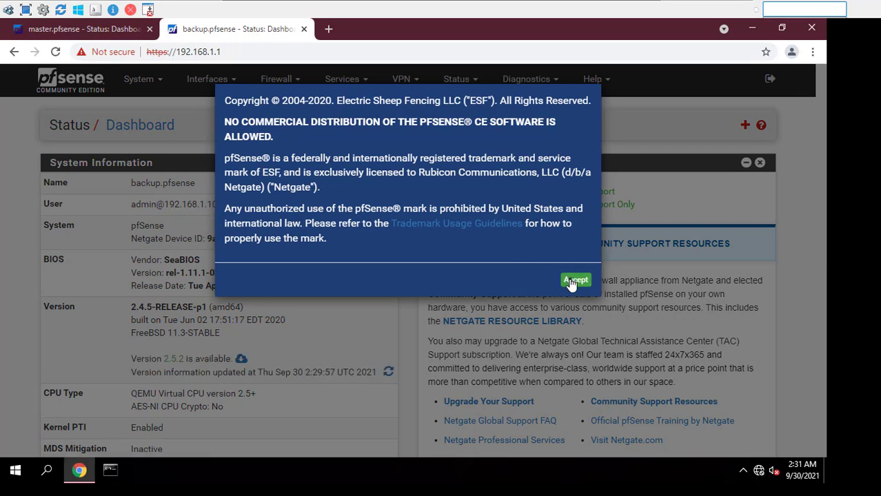
# Accept the copyright notice, dismiss the survey, and remove System Information and Netgate Services widgets
pyautogui.click(572, 280)
pyautogui.click(576, 219)
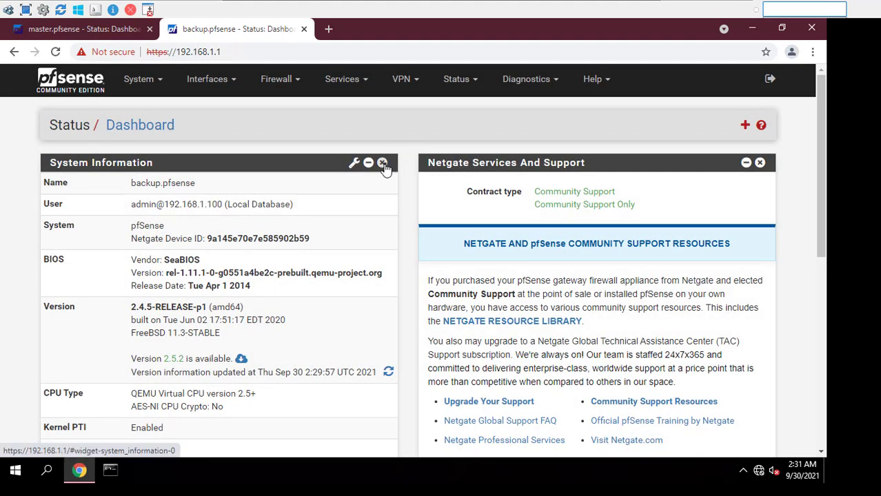
pyautogui.click(385, 164)
pyautogui.click(759, 163)
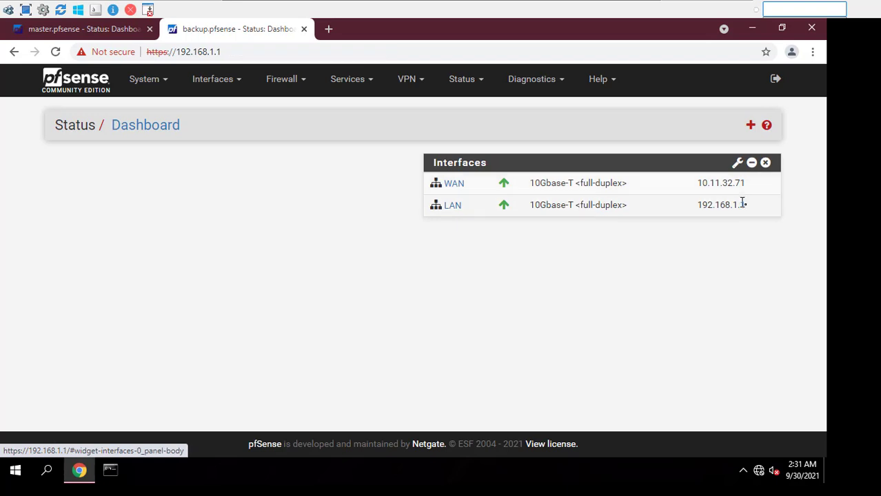
pyautogui.moveTo(746, 204); pyautogui.dragTo(699, 204)
pyautogui.click(698, 205)
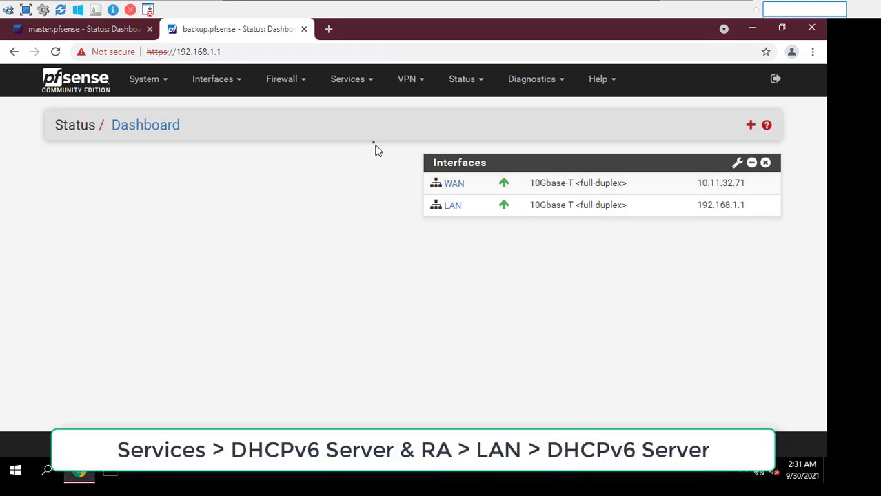
# Disable the backup's LAN DHCPv6 server and save
pyautogui.click(360, 88)
pyautogui.click(376, 207)
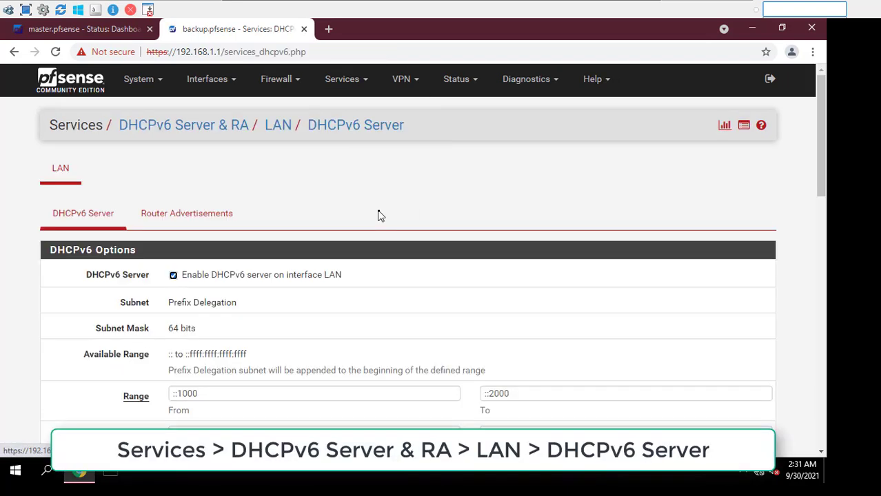
pyautogui.scroll(-15, 220, 293)
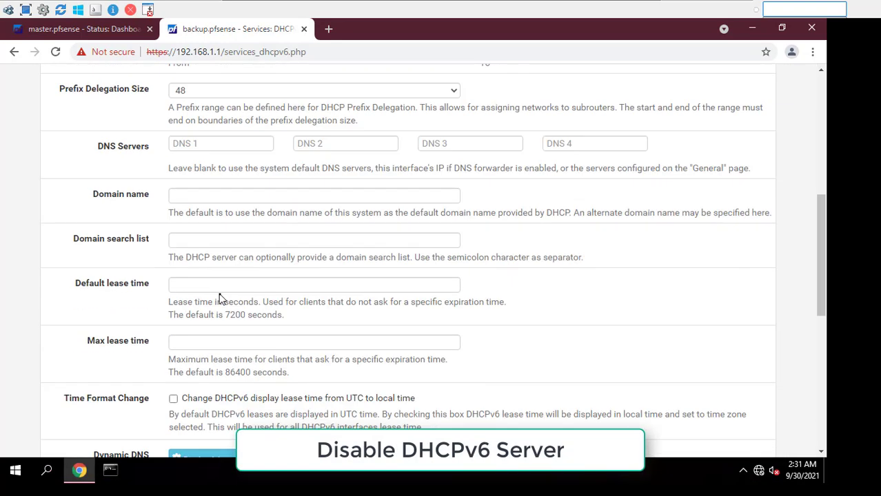
pyautogui.click(199, 268)
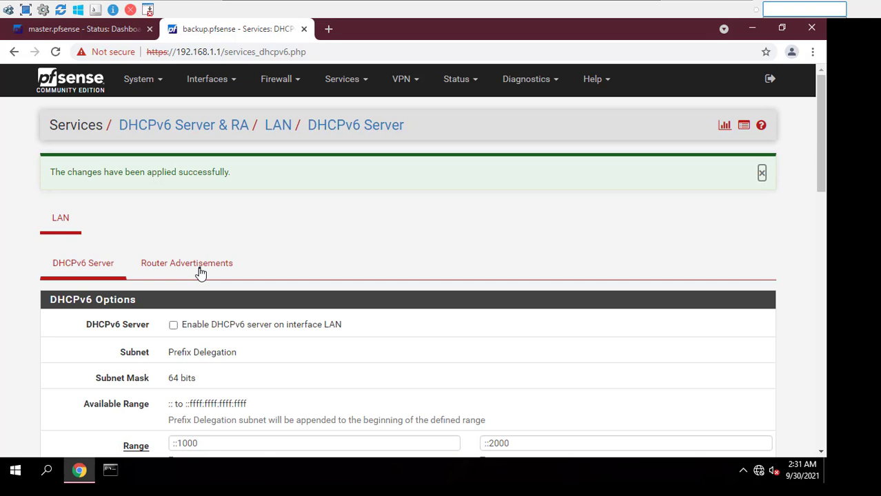
# Set the backup's LAN IPv6 type to None and IPv4 address to 192.168.1.20
pyautogui.click(213, 81)
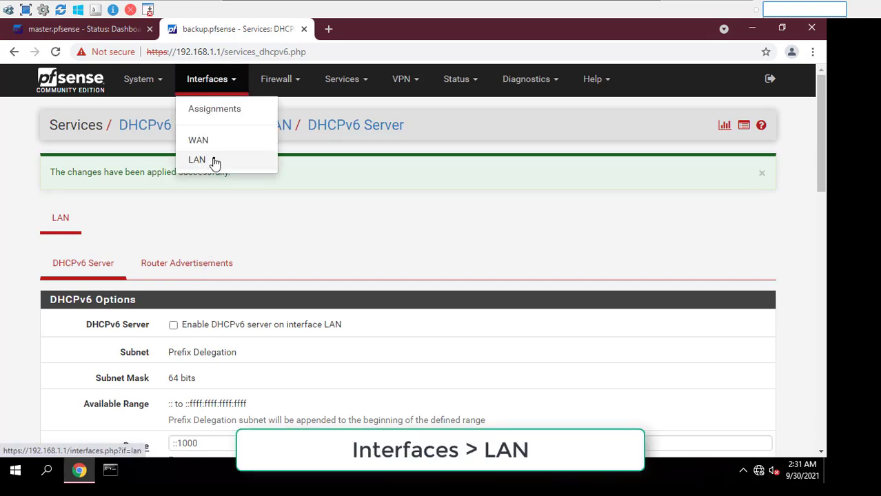
pyautogui.click(214, 160)
pyautogui.click(237, 294)
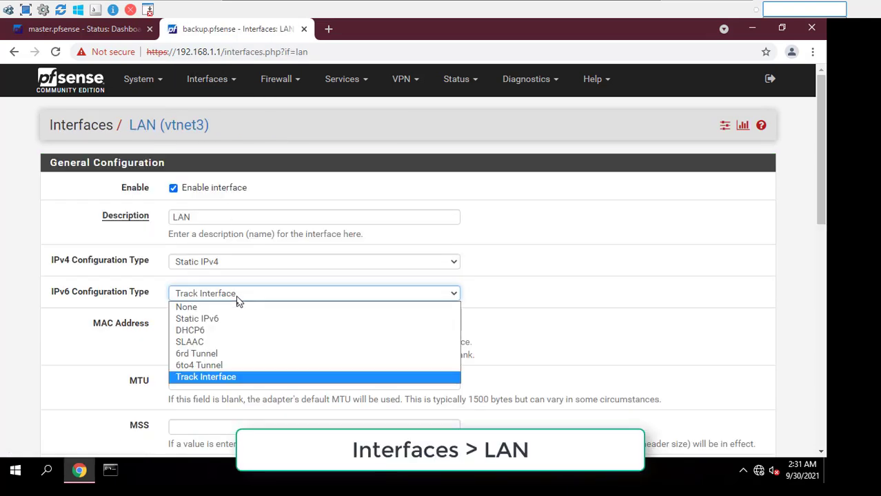
pyautogui.click(237, 308)
pyautogui.scroll(-4, 236, 309)
pyautogui.click(246, 296)
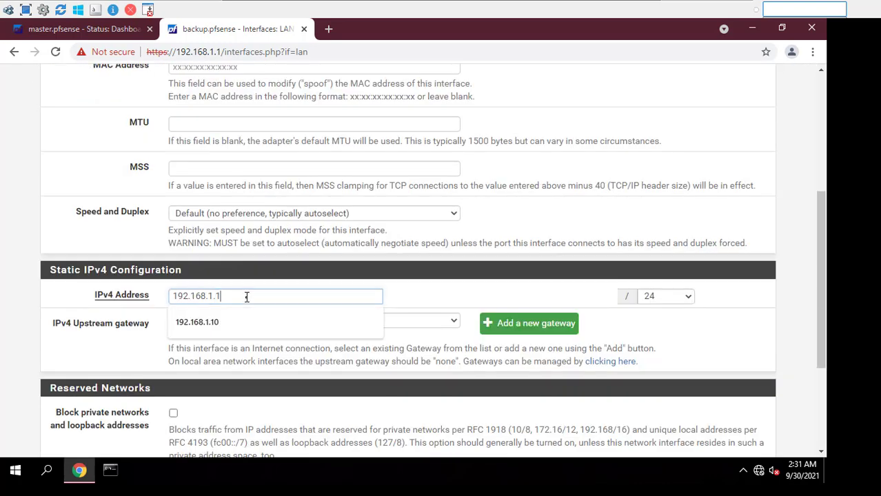
pyautogui.press('BackSpace')
pyautogui.write('2')
pyautogui.click(238, 344)
pyautogui.moveTo(251, 297); pyautogui.dragTo(166, 298)
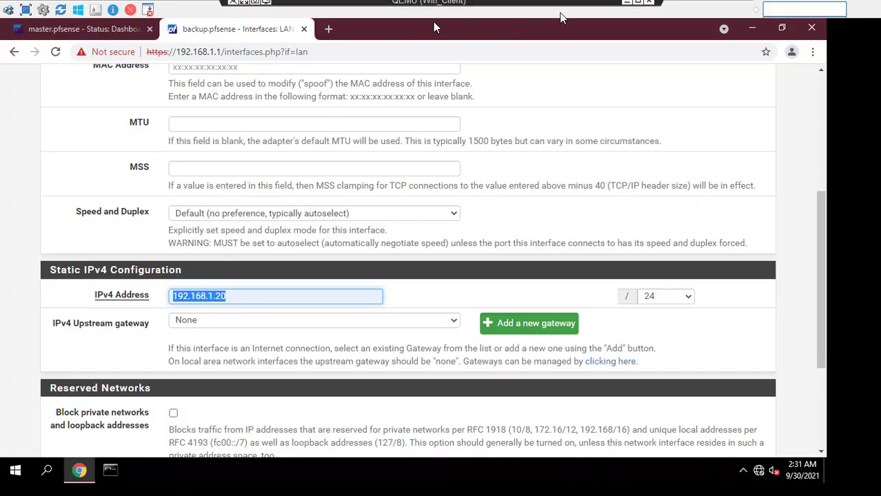
# Check the lab topology, then save and apply the backup's LAN changes
pyautogui.click(620, 13)
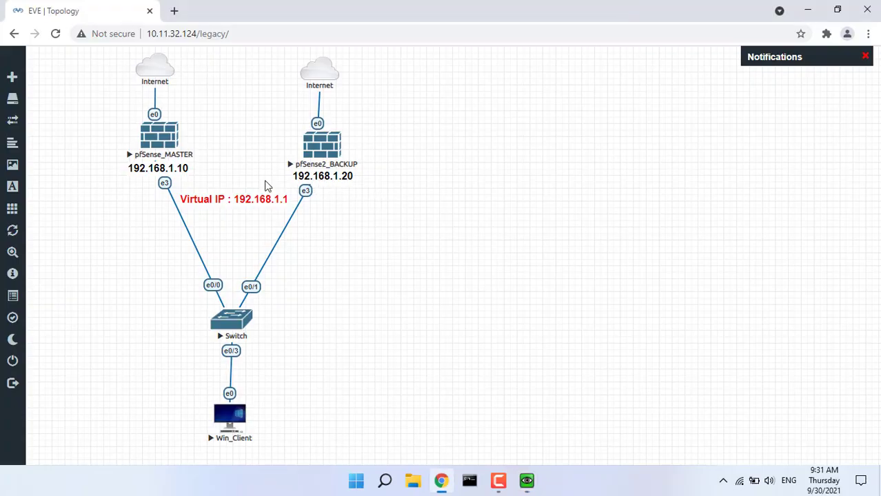
pyautogui.click(527, 481)
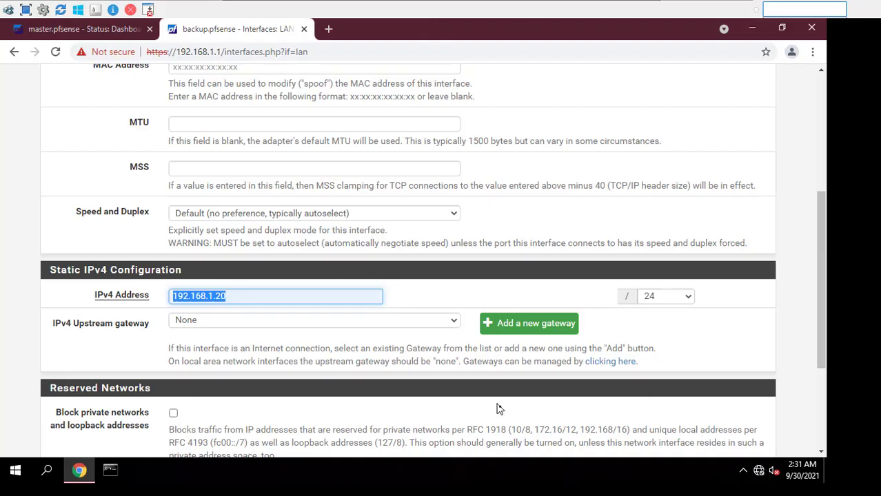
pyautogui.scroll(-5, 365, 377)
pyautogui.click(194, 387)
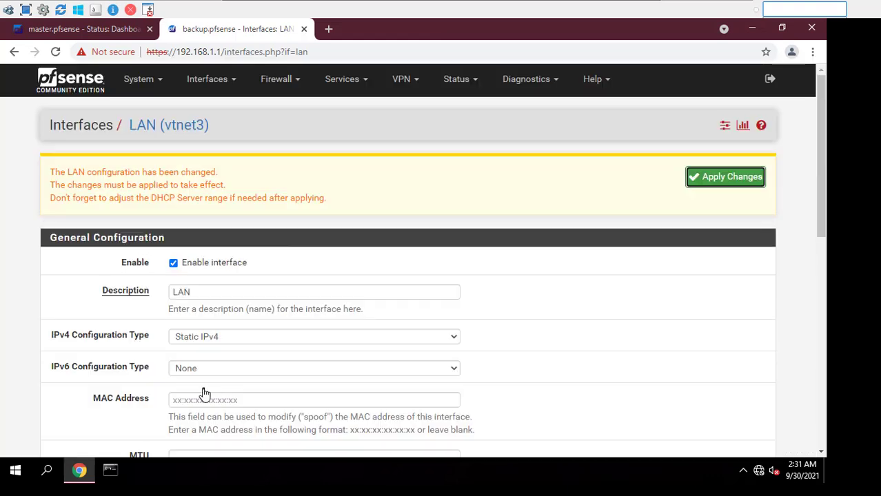
pyautogui.click(722, 179)
# In a new tab, load 192.168.1.20, bypass the certificate warning, and log in as admin
pyautogui.click(329, 28)
pyautogui.write('192.168.1.20')
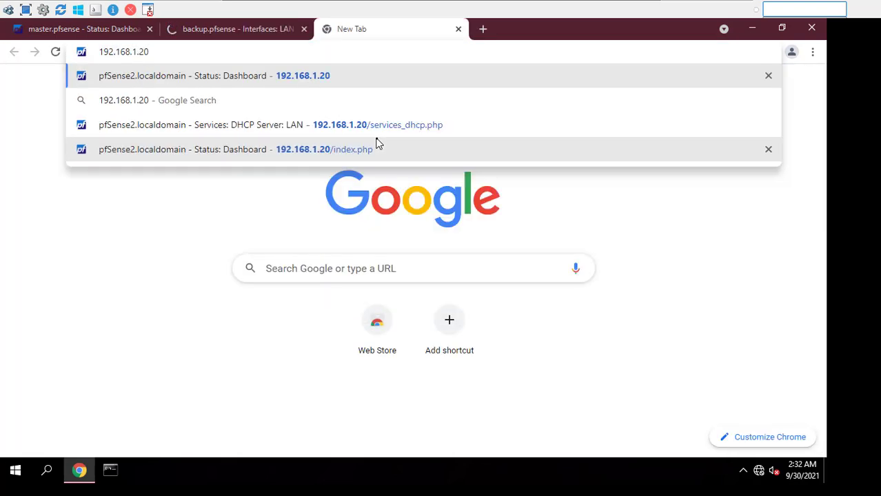
pyautogui.press('Return')
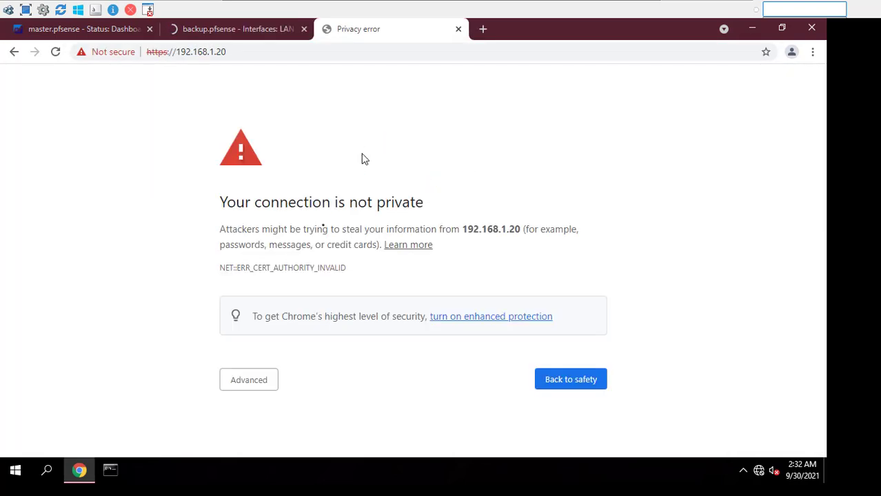
pyautogui.click(257, 378)
pyautogui.scroll(-1, 291, 380)
pyautogui.click(285, 418)
pyautogui.write('admin')
pyautogui.press('Tab')
pyautogui.write('•••••')
pyautogui.press('Return')
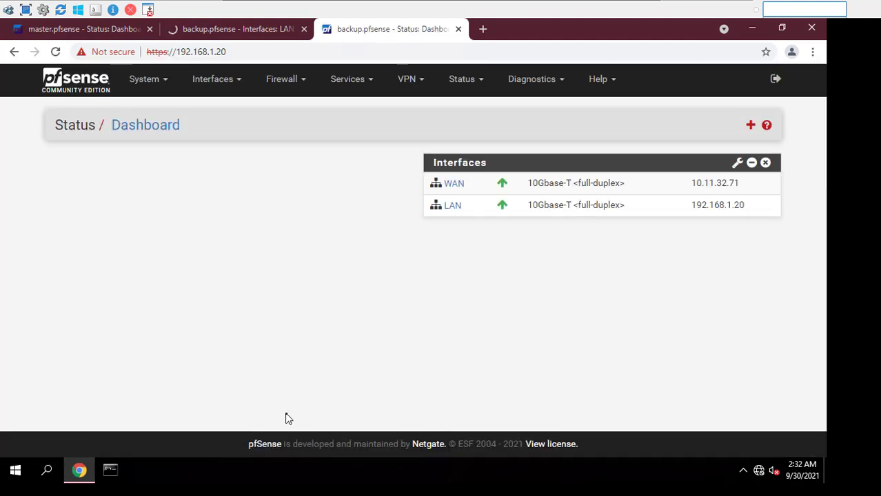
# Review the backup's WAN and LAN addresses, close the old LAN tab, and return to the master's tab
pyautogui.moveTo(753, 215); pyautogui.dragTo(707, 242)
pyautogui.click(707, 241)
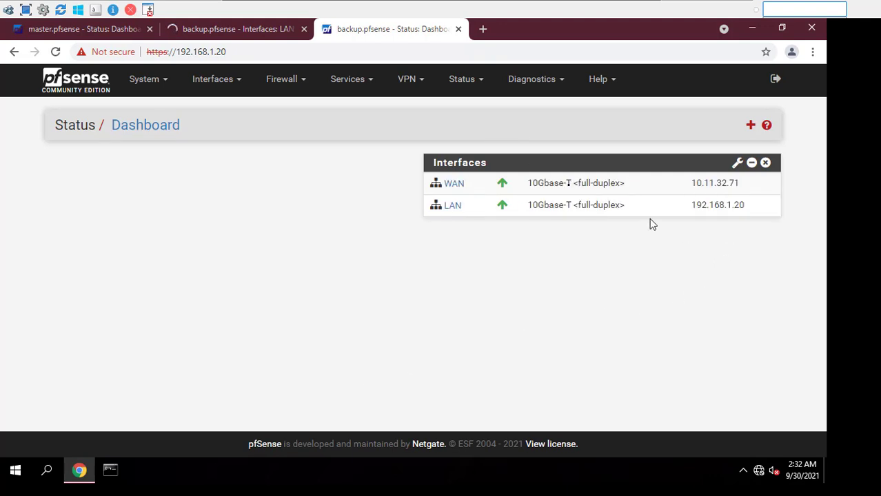
pyautogui.click(303, 29)
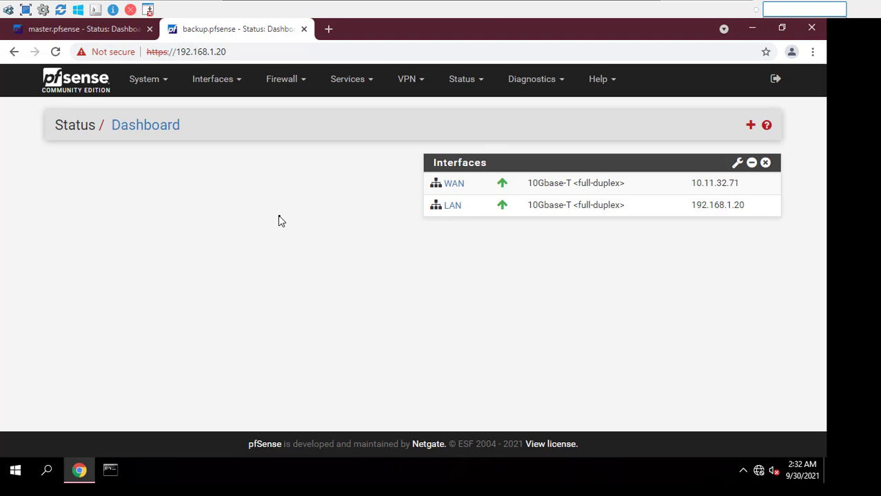
pyautogui.click(99, 31)
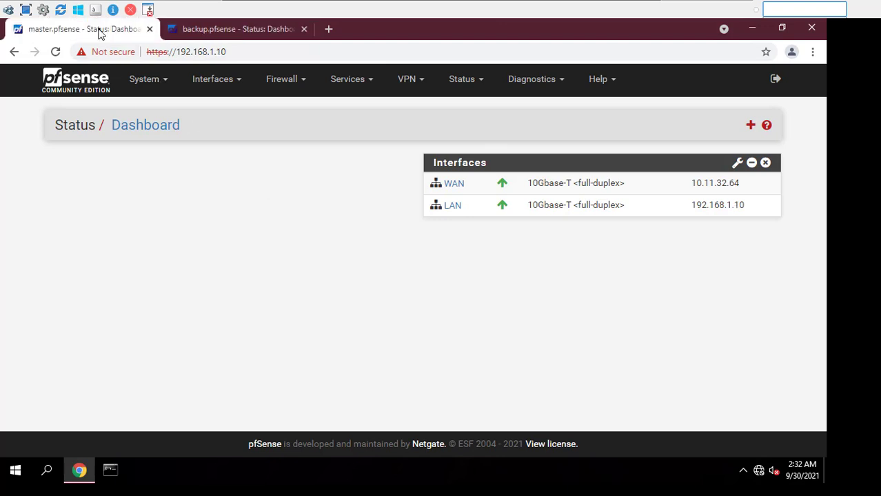
# Under System > High Avail. Sync, enable Synchronize states on LAN with peer IP 192.168.1.20
pyautogui.click(150, 88)
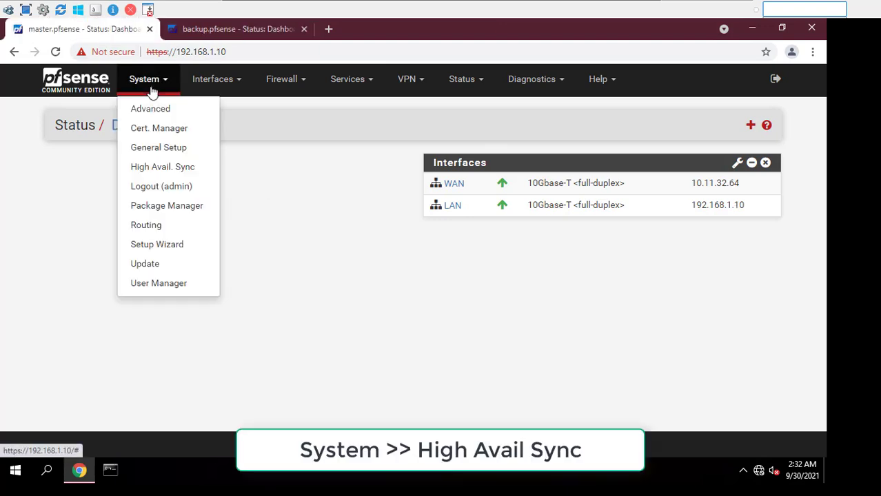
pyautogui.click(194, 172)
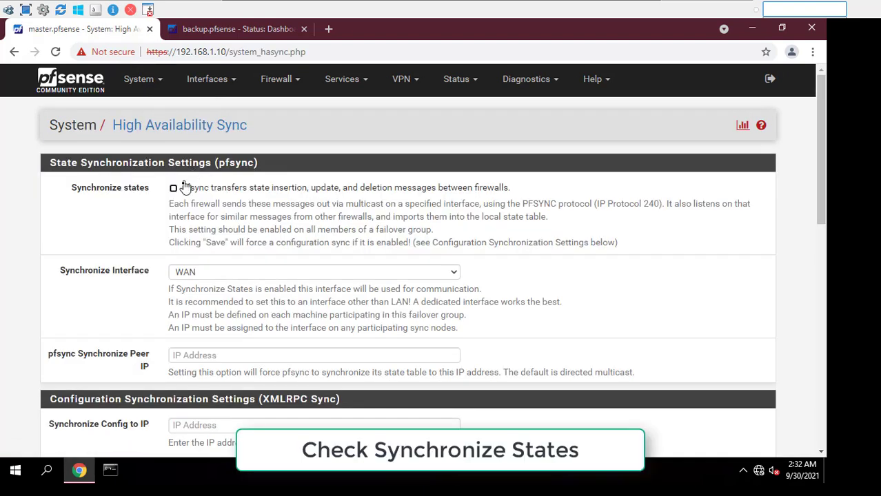
pyautogui.click(173, 188)
pyautogui.click(212, 273)
pyautogui.click(209, 297)
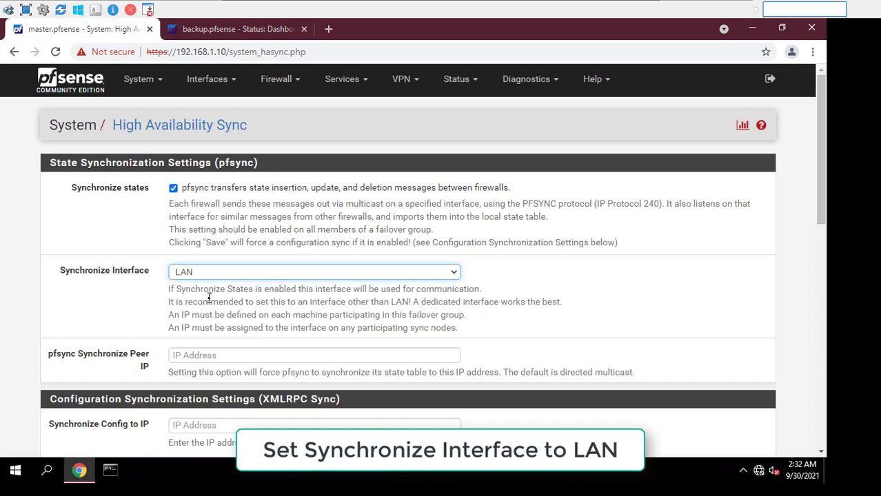
pyautogui.scroll(-2, 209, 297)
pyautogui.click(218, 228)
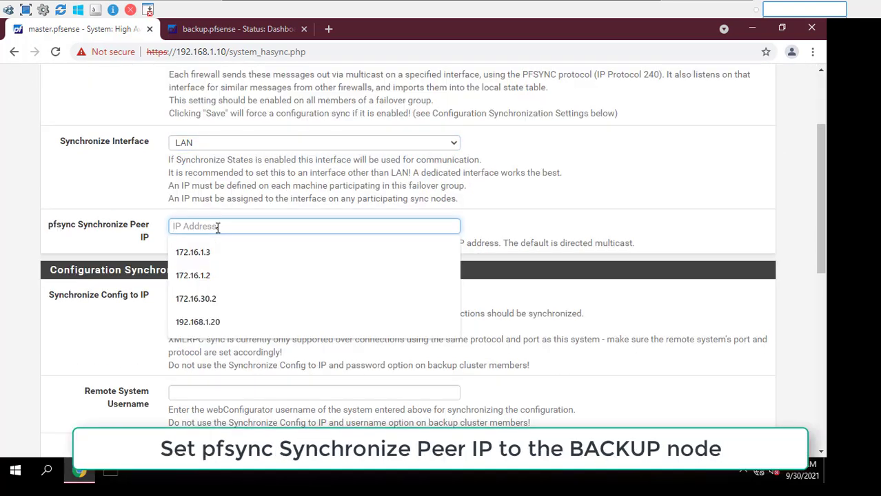
pyautogui.click(216, 319)
pyautogui.doubleClick(210, 227)
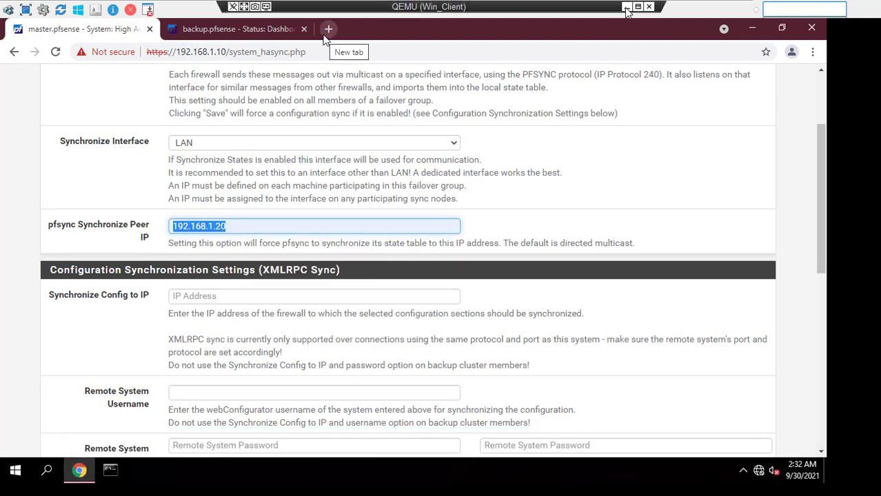
pyautogui.click(626, 8)
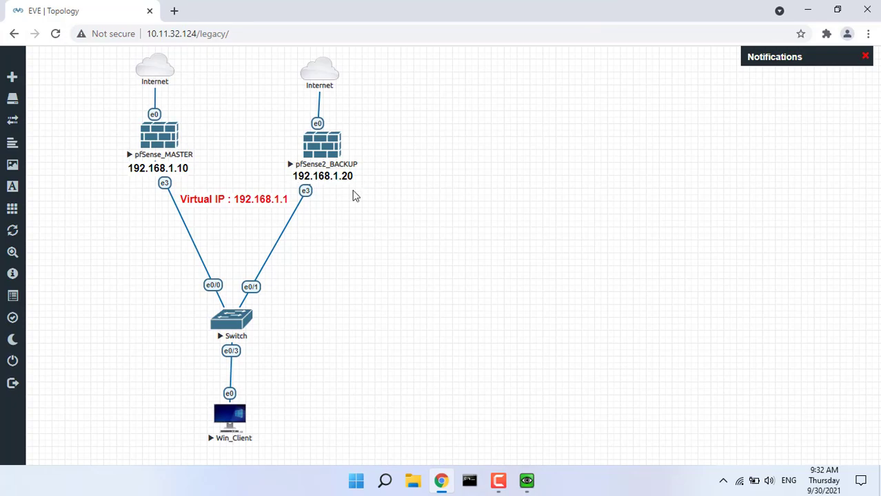
pyautogui.click(527, 480)
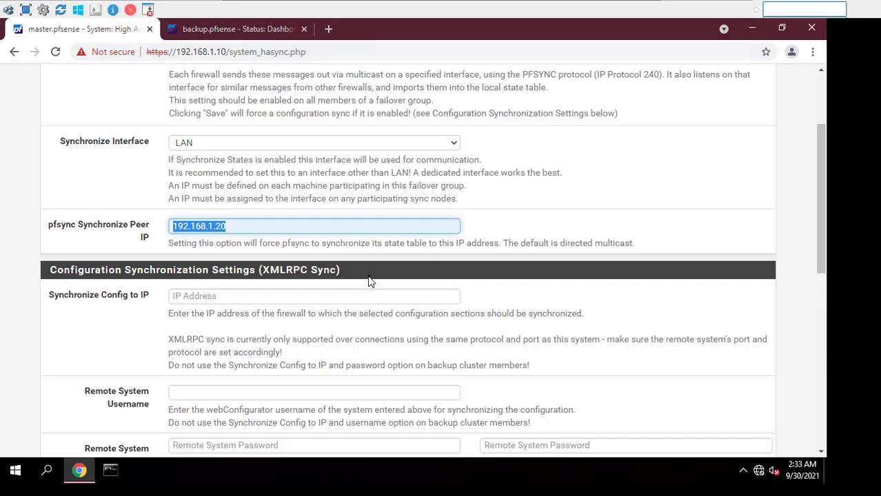
# Set the configuration sync target to 192.168.1.20
pyautogui.click(310, 295)
pyautogui.click(272, 368)
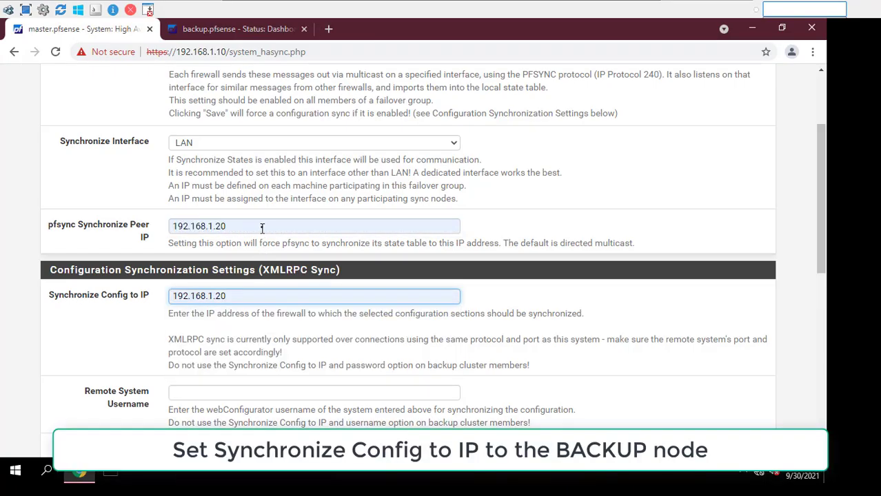
pyautogui.moveTo(260, 227); pyautogui.dragTo(145, 228)
pyautogui.moveTo(270, 295); pyautogui.dragTo(156, 295)
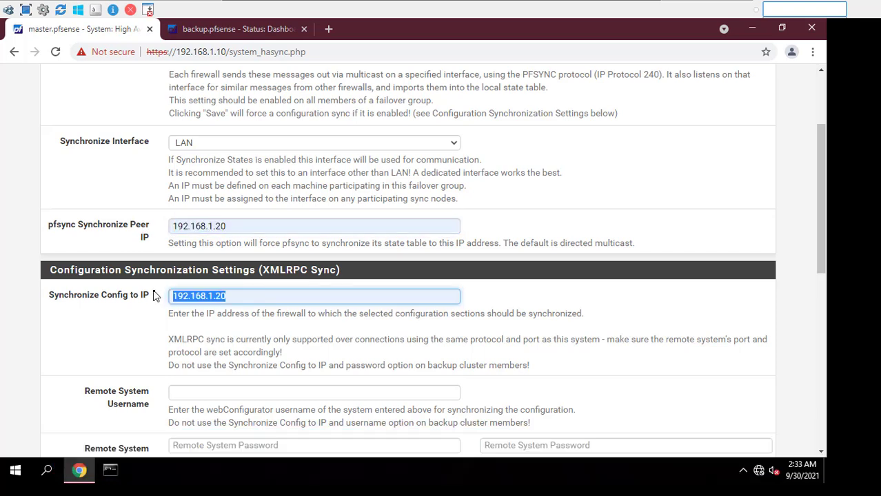
# Enter remote username admin and the backup's password with confirmation
pyautogui.scroll(-1, 154, 295)
pyautogui.click(225, 328)
pyautogui.write('admin')
pyautogui.press('Tab')
pyautogui.write('•••••')
pyautogui.press('Tab')
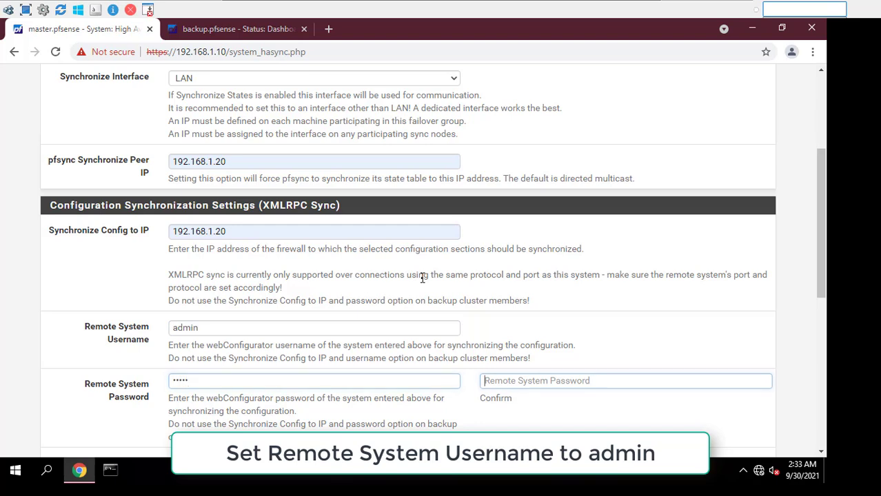
pyautogui.write('••')
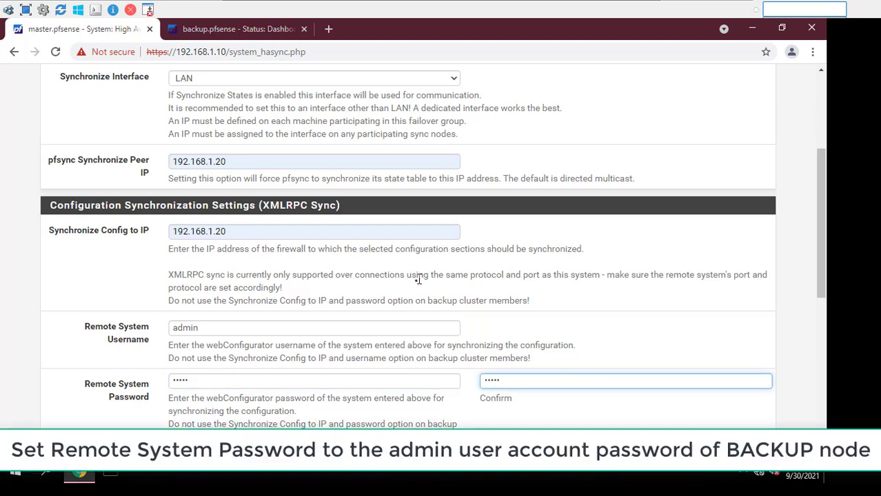
pyautogui.write('•••')
pyautogui.click(322, 347)
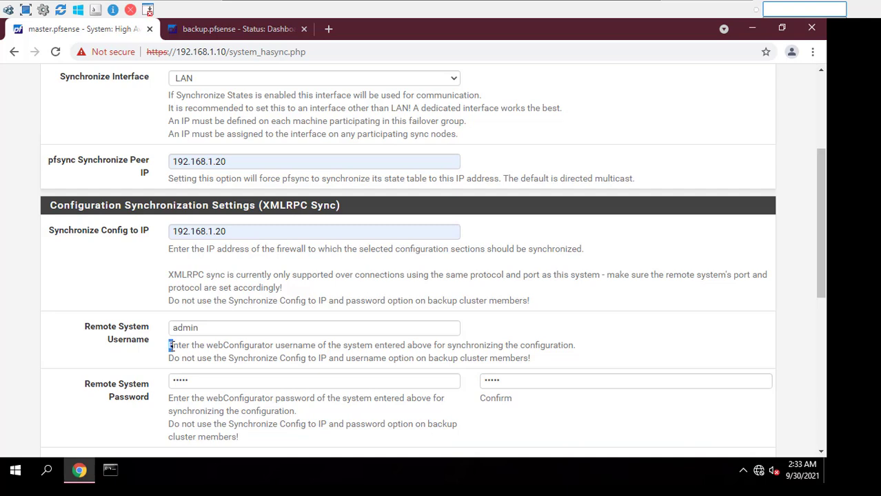
pyautogui.doubleClick(213, 333)
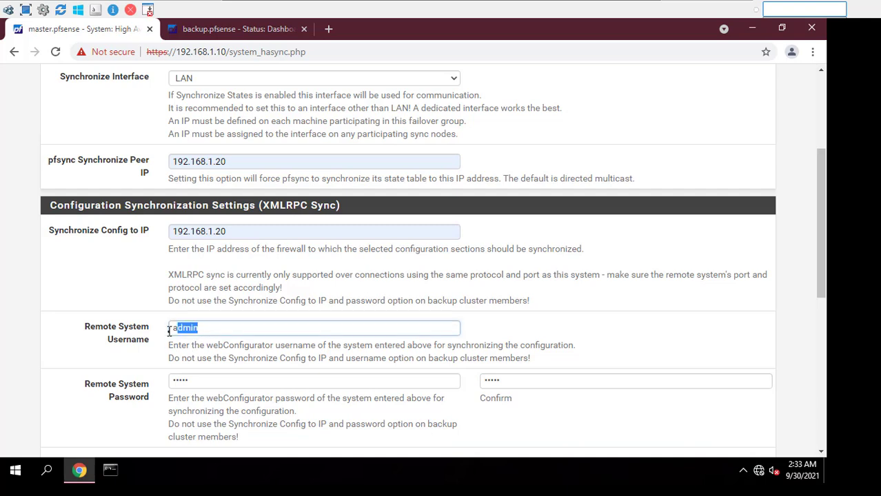
pyautogui.doubleClick(209, 379)
# Select all configuration sections for syncing with Toggle All and save the HA sync settings
pyautogui.click(628, 7)
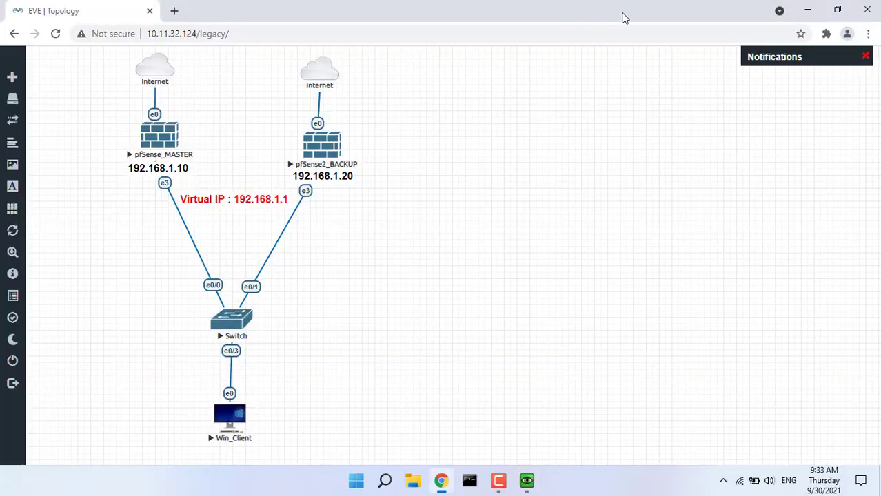
pyautogui.click(524, 476)
pyautogui.scroll(-5, 415, 324)
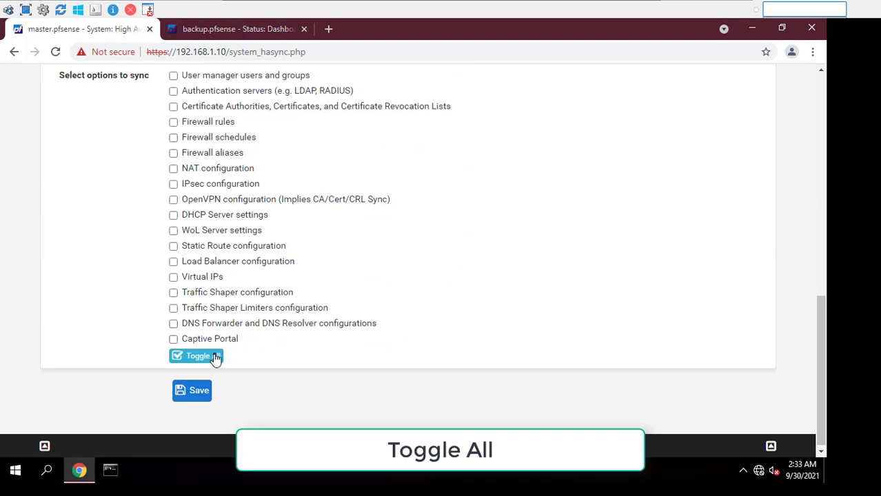
pyautogui.click(215, 358)
pyautogui.click(202, 397)
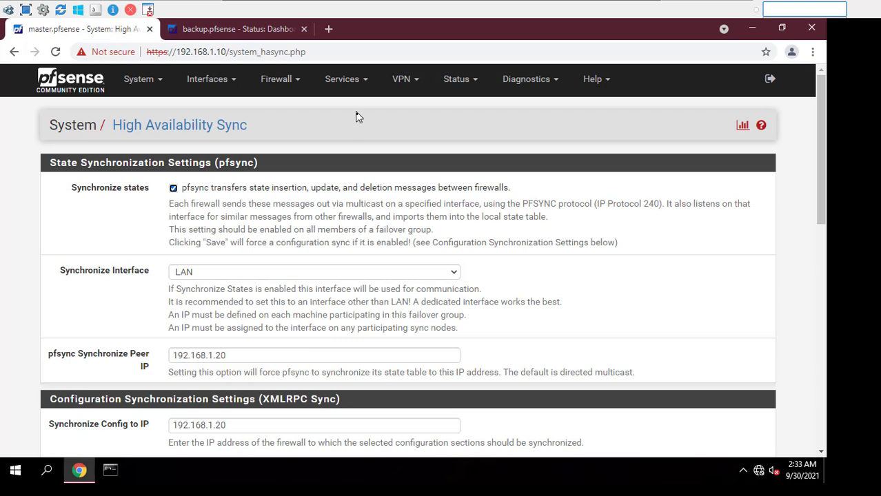
pyautogui.click(356, 90)
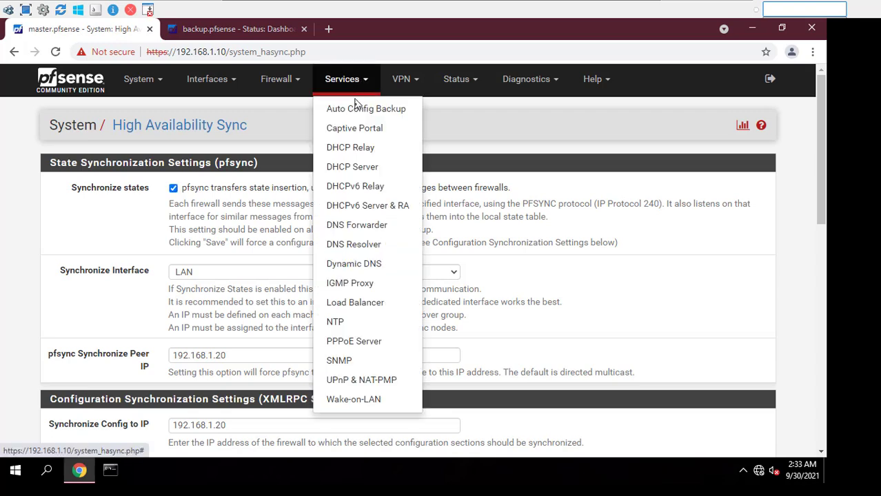
# Open the master's LAN DHCP settings and confirm the backup's DNS server field is still empty
pyautogui.click(357, 170)
pyautogui.scroll(-8, 351, 239)
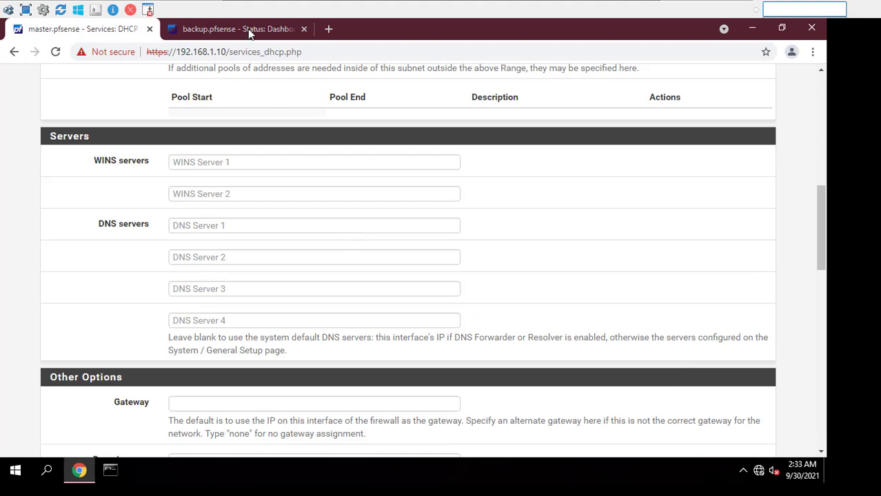
pyautogui.click(250, 33)
pyautogui.click(350, 81)
pyautogui.click(356, 169)
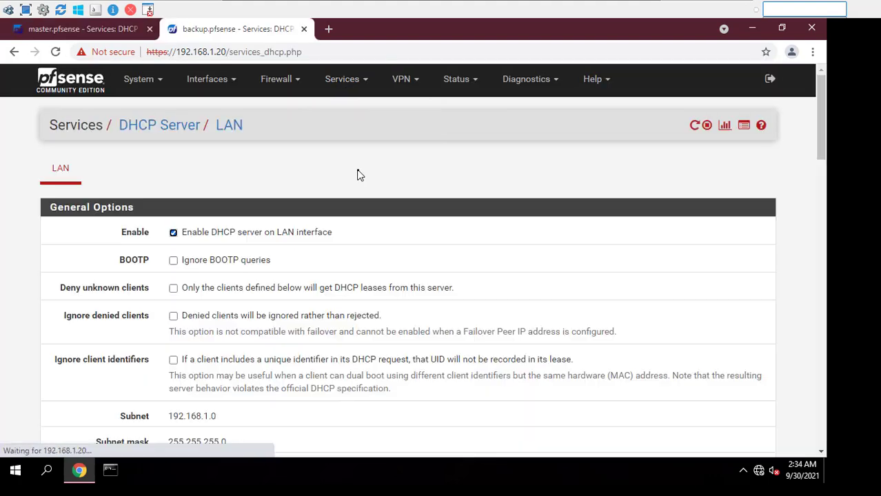
pyautogui.scroll(-6, 357, 175)
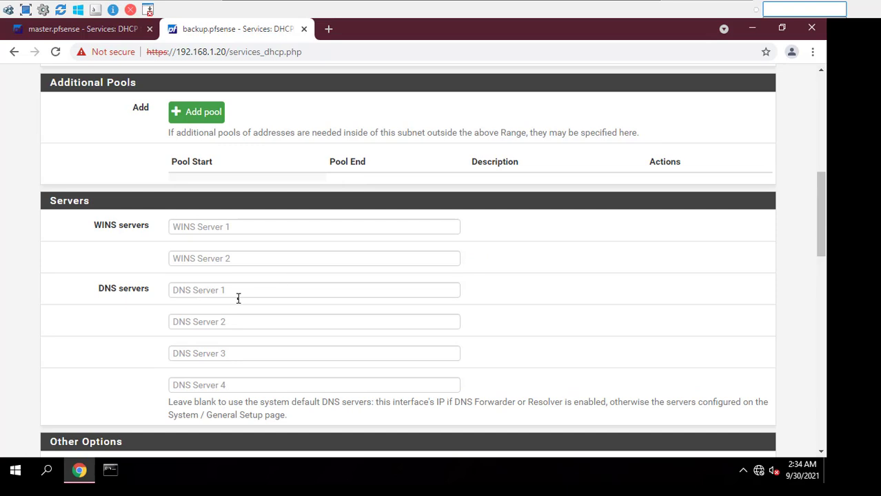
pyautogui.click(244, 289)
pyautogui.click(82, 31)
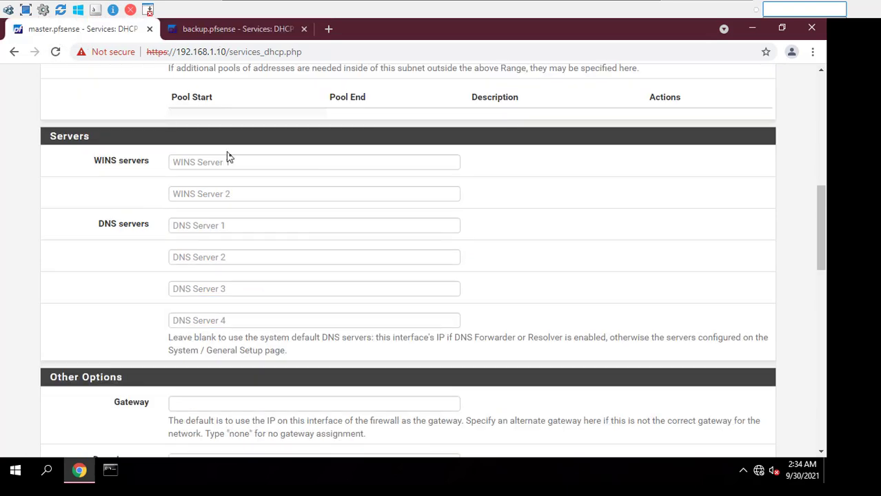
# Set the master's DHCP DNS Server 1 to 8.8.8.8 and DNS Server 2 to 8.8.4.4, and save
pyautogui.click(253, 228)
pyautogui.click(246, 244)
pyautogui.click(246, 256)
pyautogui.click(244, 283)
pyautogui.scroll(-10, 245, 284)
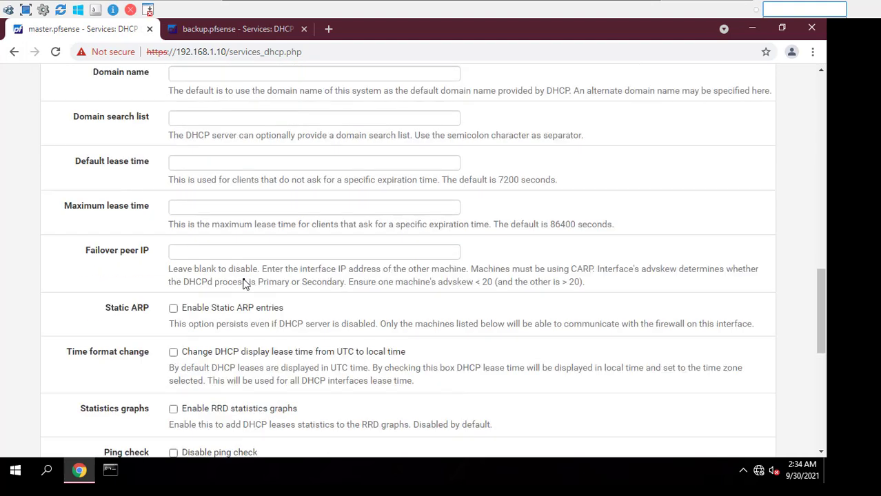
pyautogui.click(198, 423)
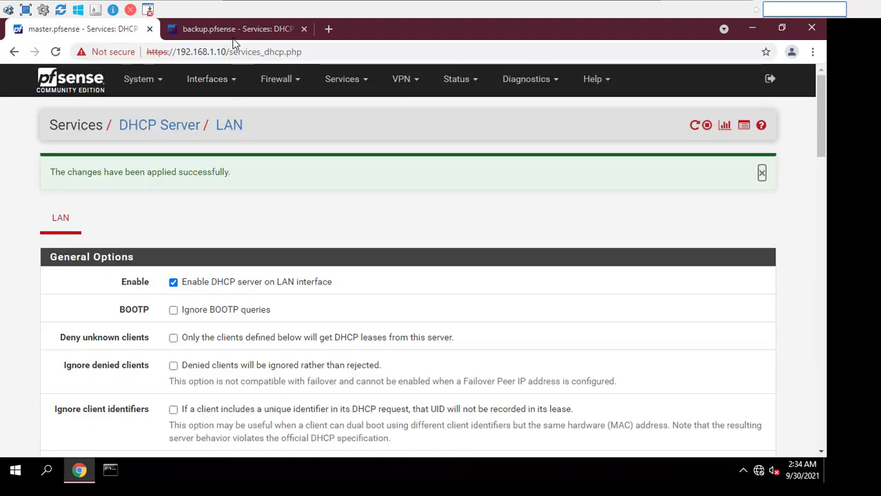
# Reload the backup's DHCP page and verify the 8.8.8.8 and 8.8.4.4 entries synced over
pyautogui.click(234, 30)
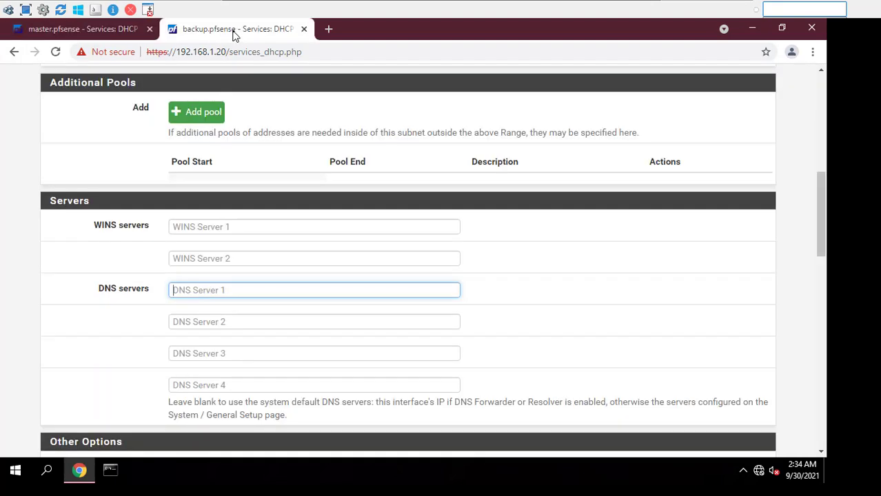
pyautogui.click(55, 52)
pyautogui.scroll(-5, 281, 236)
pyautogui.scroll(-1, 281, 236)
pyautogui.click(244, 385)
pyautogui.click(109, 31)
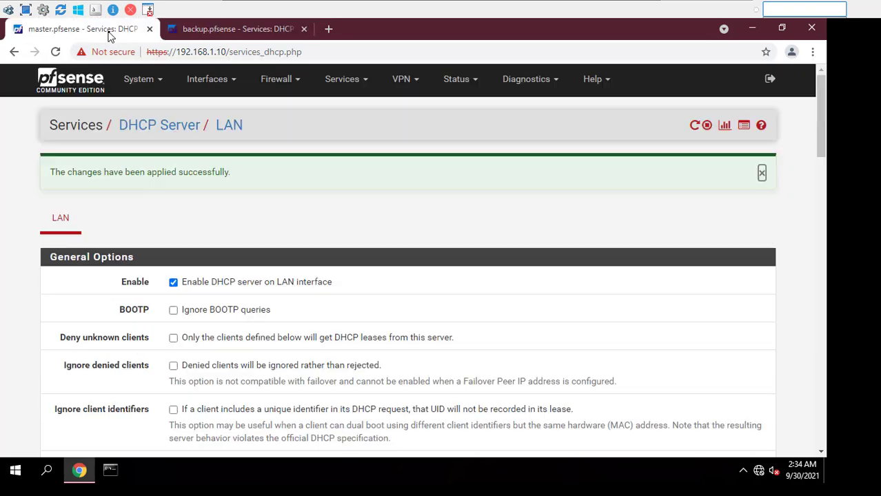
pyautogui.click(271, 82)
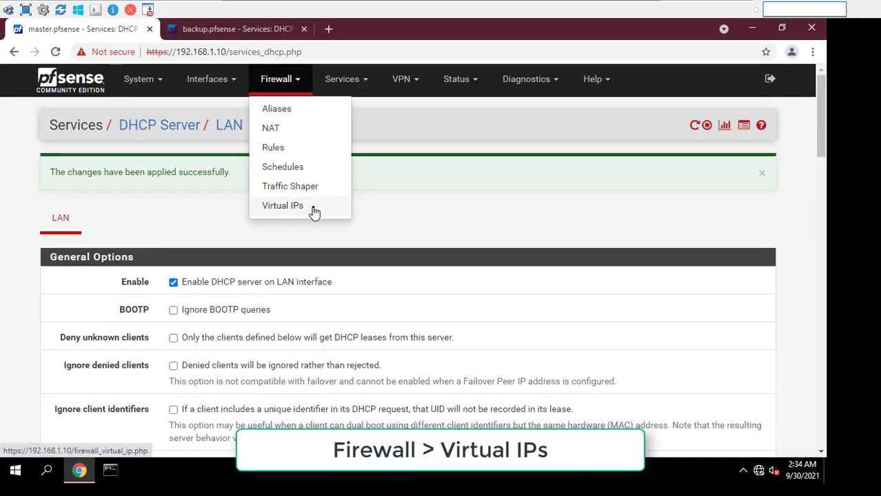
# Add a CARP virtual IP on LAN with address 192.168.1.1/24
pyautogui.click(313, 210)
pyautogui.click(769, 214)
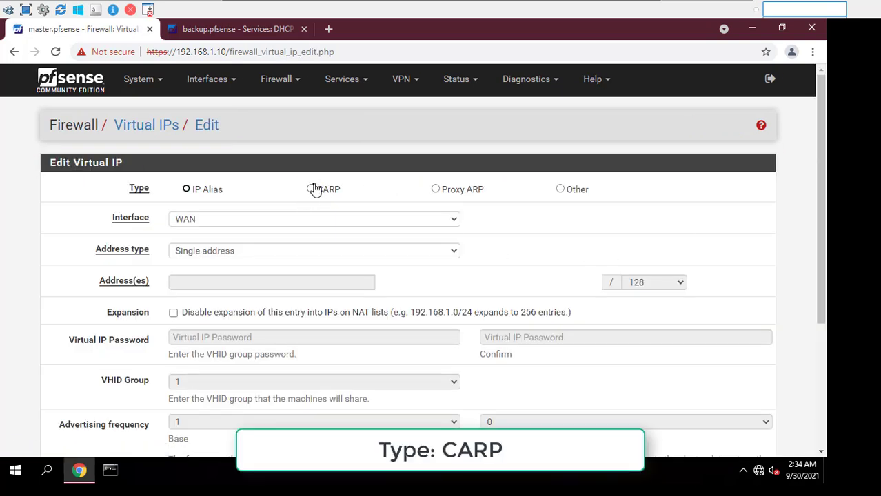
pyautogui.click(312, 189)
pyautogui.click(329, 219)
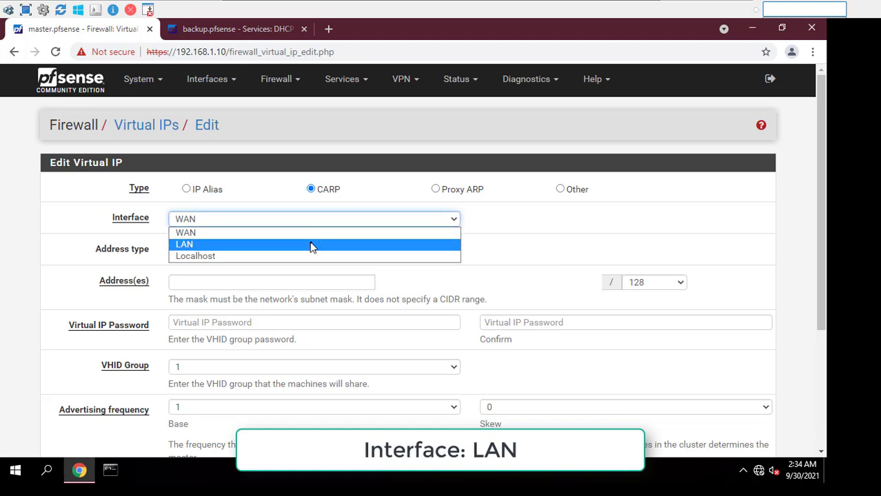
pyautogui.click(335, 247)
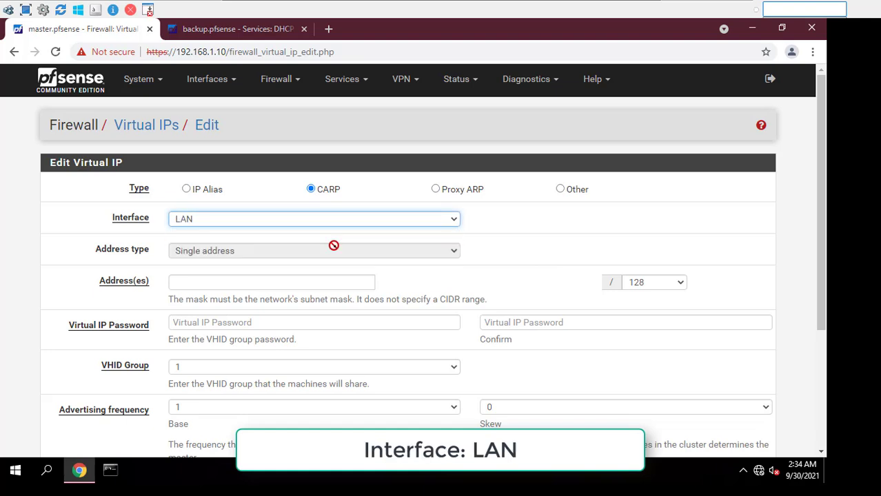
pyautogui.click(332, 281)
pyautogui.click(318, 303)
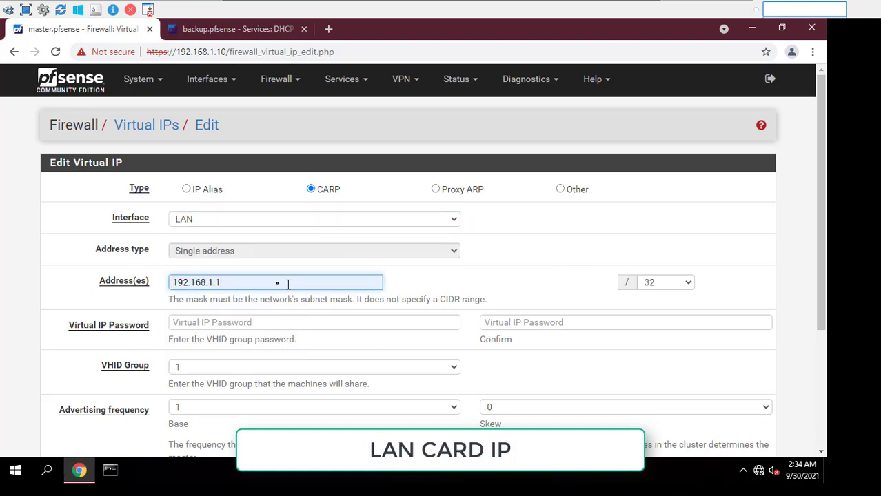
pyautogui.doubleClick(291, 284)
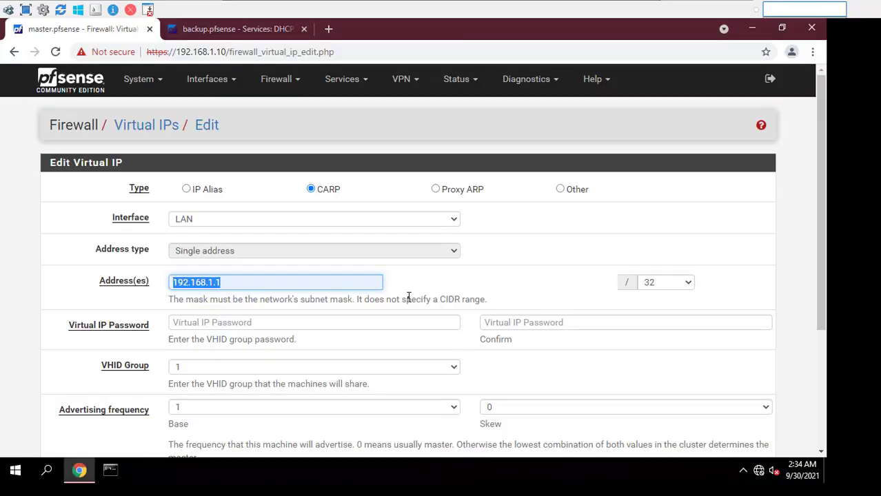
pyautogui.click(669, 282)
pyautogui.scroll(-1, 667, 249)
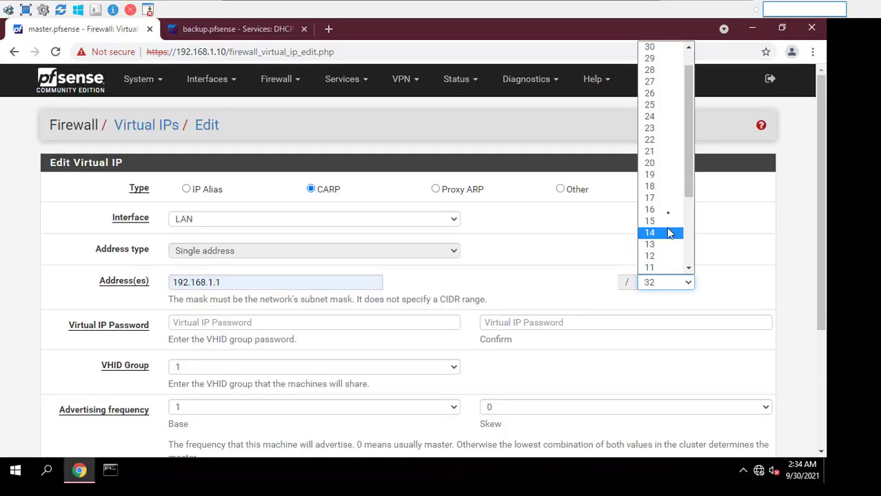
pyautogui.click(655, 117)
# Enter and confirm the virtual IP password, then save and apply the CARP VIP
pyautogui.click(349, 322)
pyautogui.write('••')
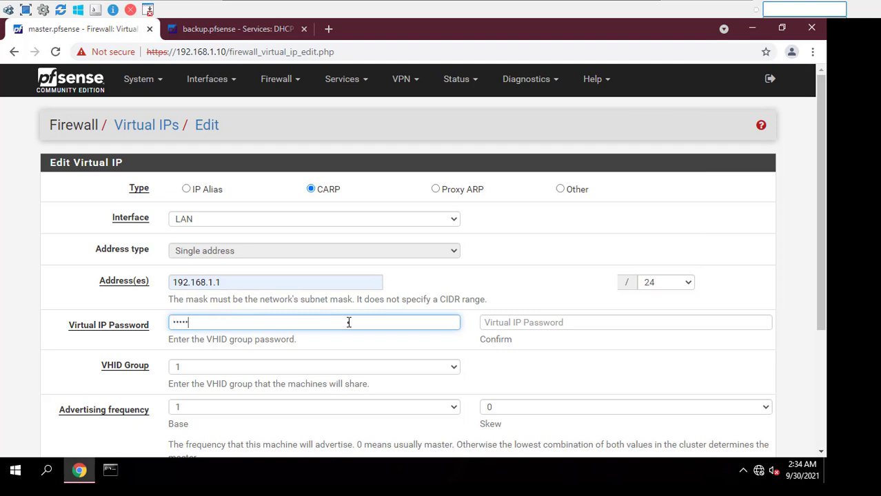
pyautogui.click(500, 322)
pyautogui.write('•')
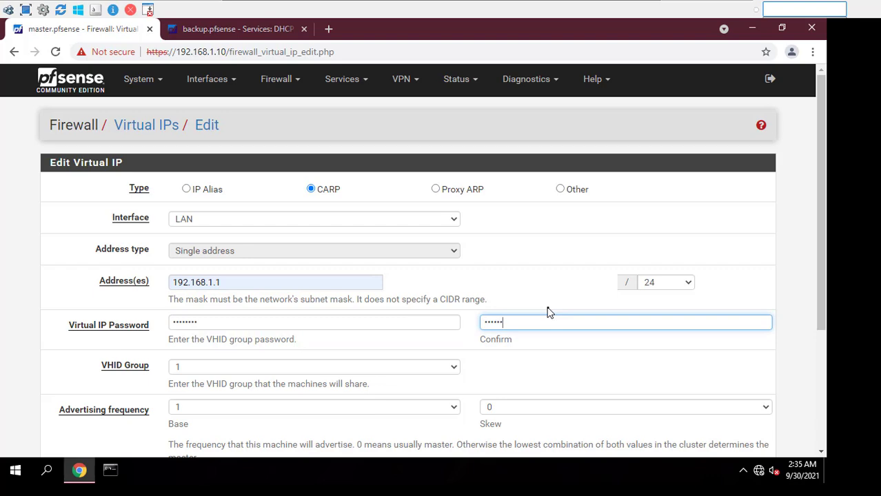
pyautogui.scroll(-3, 549, 312)
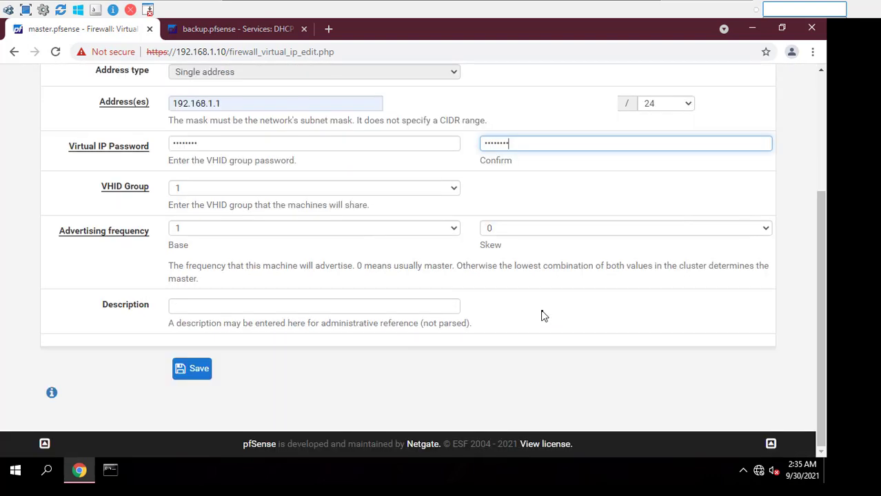
pyautogui.click(192, 367)
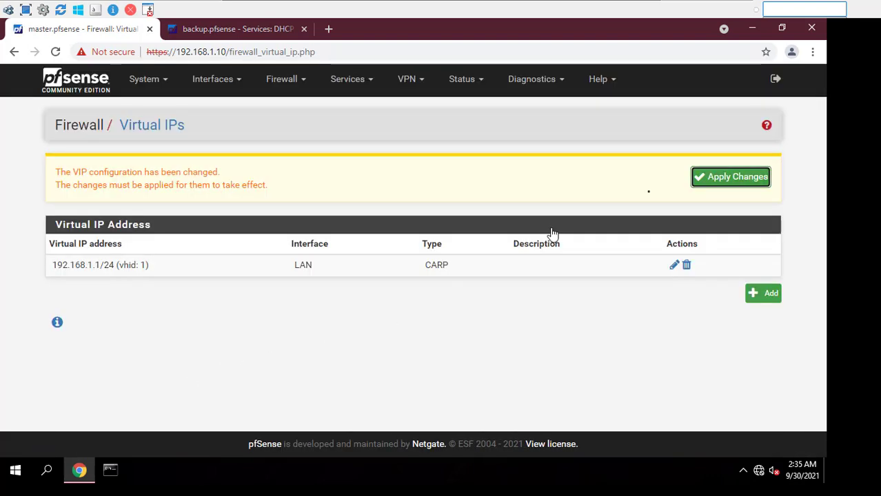
pyautogui.click(724, 182)
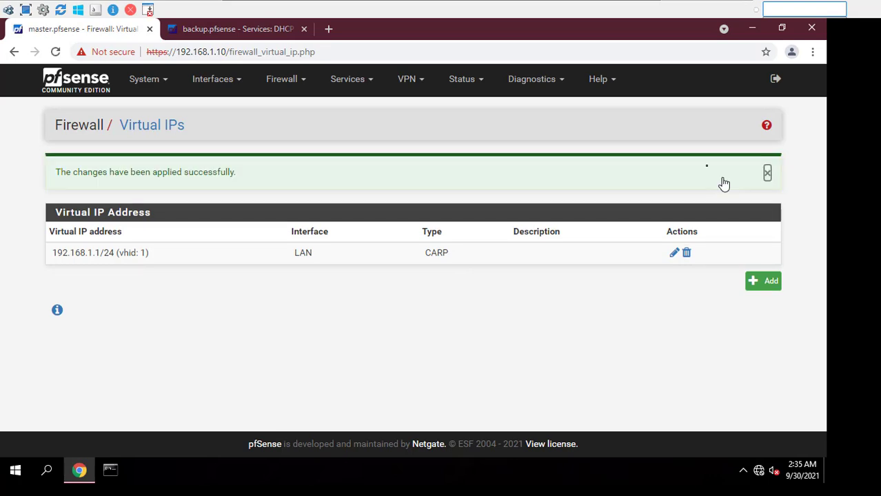
pyautogui.click(248, 35)
pyautogui.scroll(10, 330, 105)
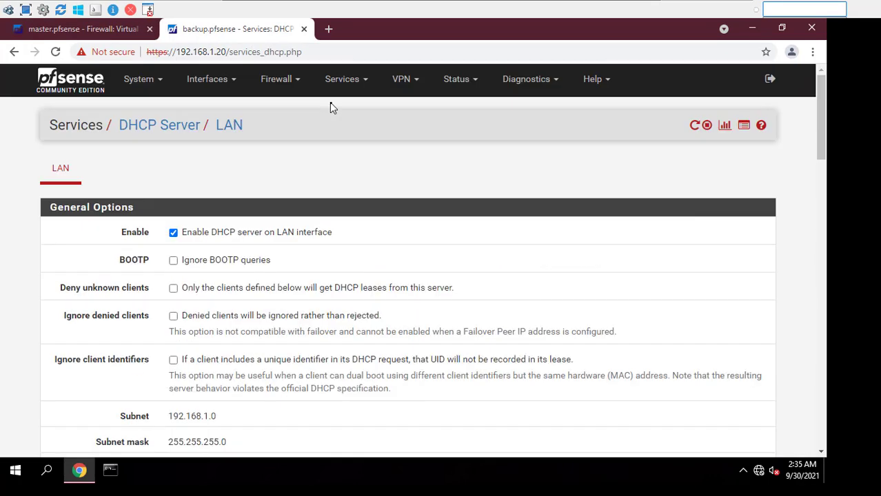
pyautogui.click(295, 87)
pyautogui.click(293, 207)
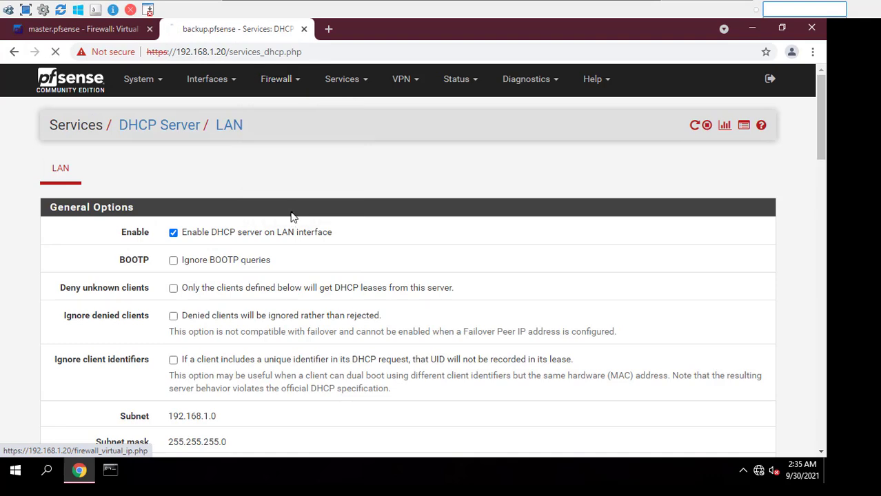
pyautogui.click(674, 204)
pyautogui.scroll(-3, 551, 359)
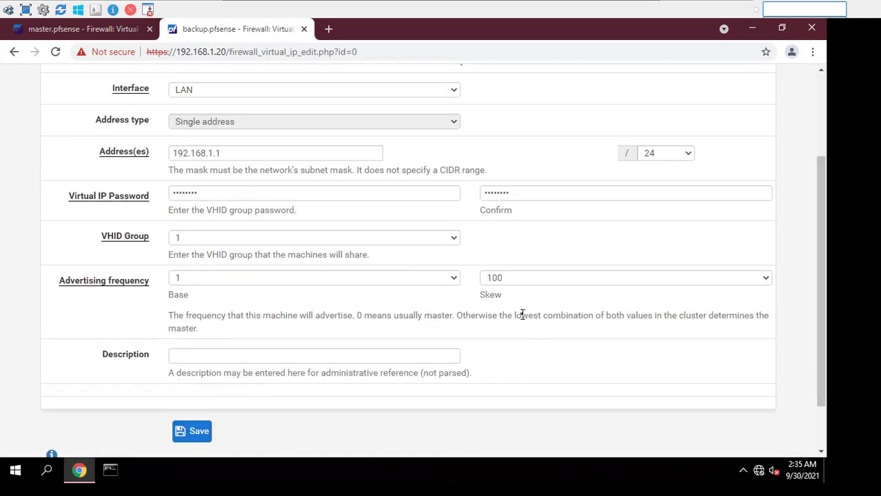
pyautogui.click(104, 28)
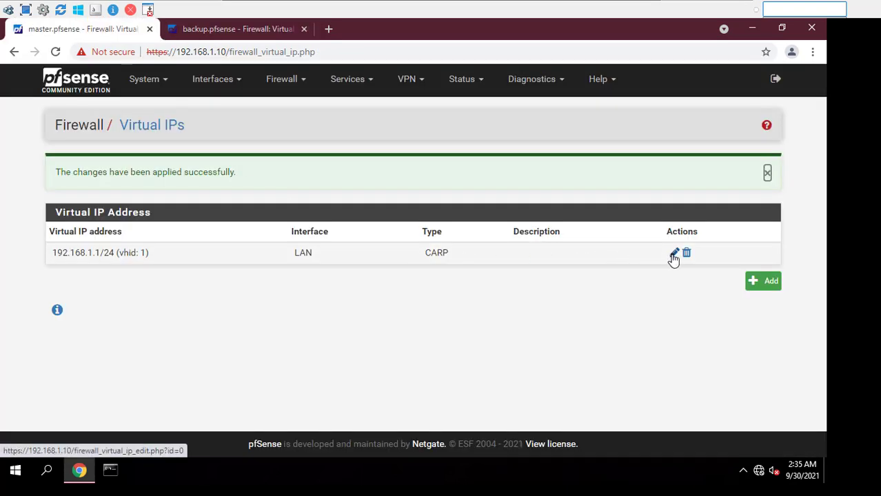
# Edit the master's 192.168.1.1 CARP VIP and compare its skew 0 with the backup's skew 100
pyautogui.click(675, 253)
pyautogui.scroll(-3, 590, 311)
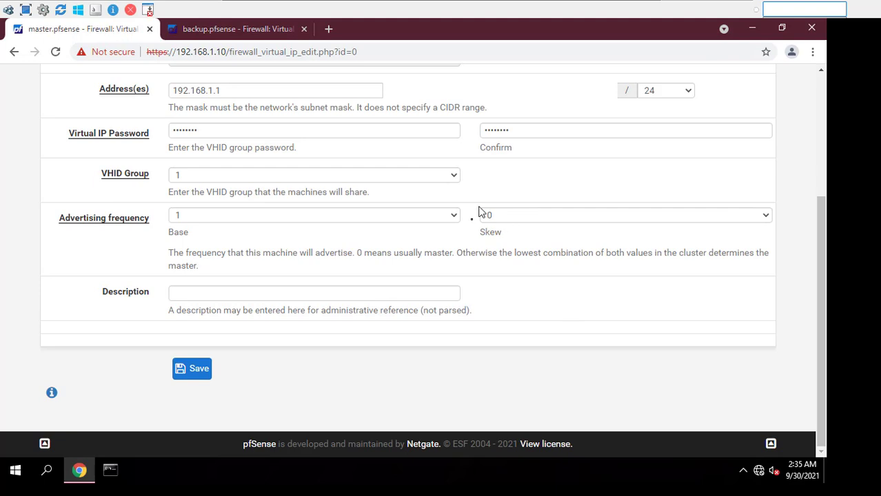
pyautogui.click(260, 36)
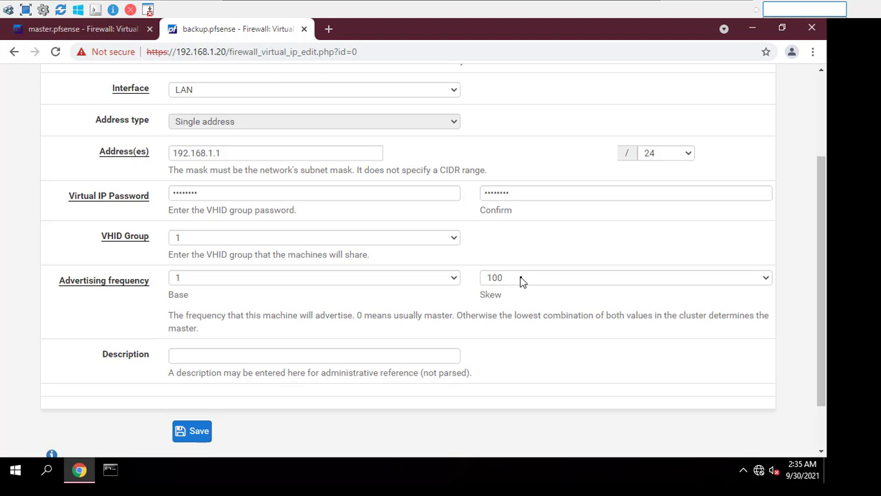
pyautogui.click(103, 29)
pyautogui.scroll(3, 464, 194)
pyautogui.click(462, 84)
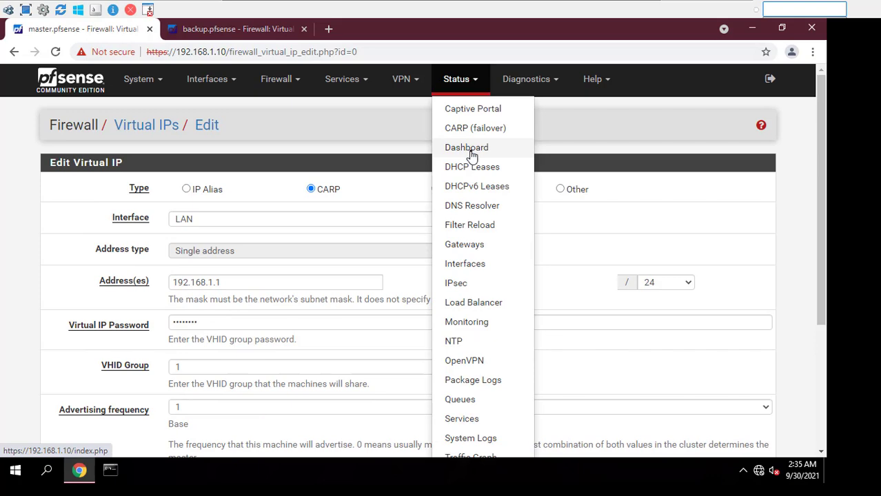
# Add the CARP Status widget to the master's dashboard, showing 192.168.1.1 as MASTER
pyautogui.click(469, 149)
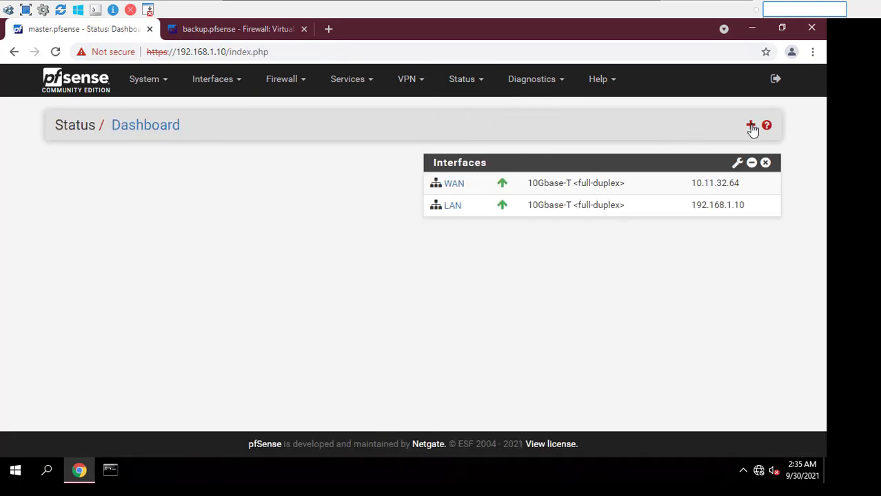
pyautogui.click(751, 125)
pyautogui.click(291, 186)
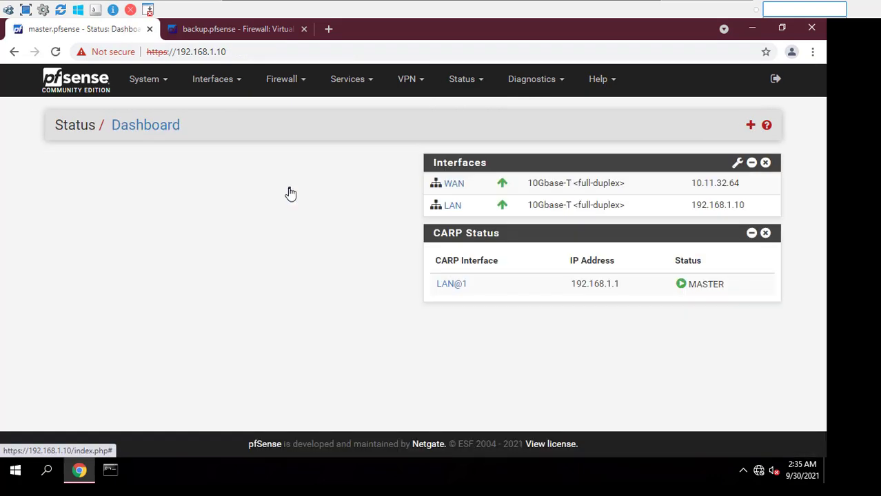
# Add the CARP Status widget to the backup's dashboard, showing 192.168.1.1 as BACKUP
pyautogui.click(238, 31)
pyautogui.scroll(3, 527, 153)
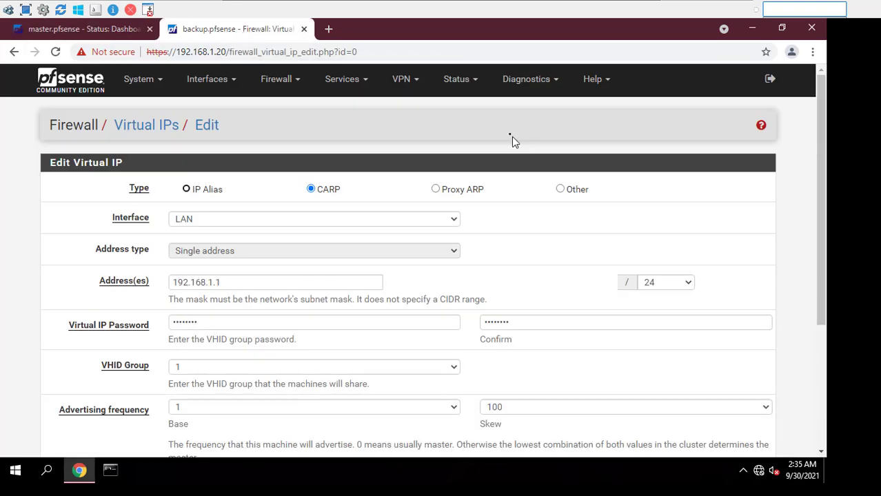
pyautogui.click(463, 83)
pyautogui.click(468, 146)
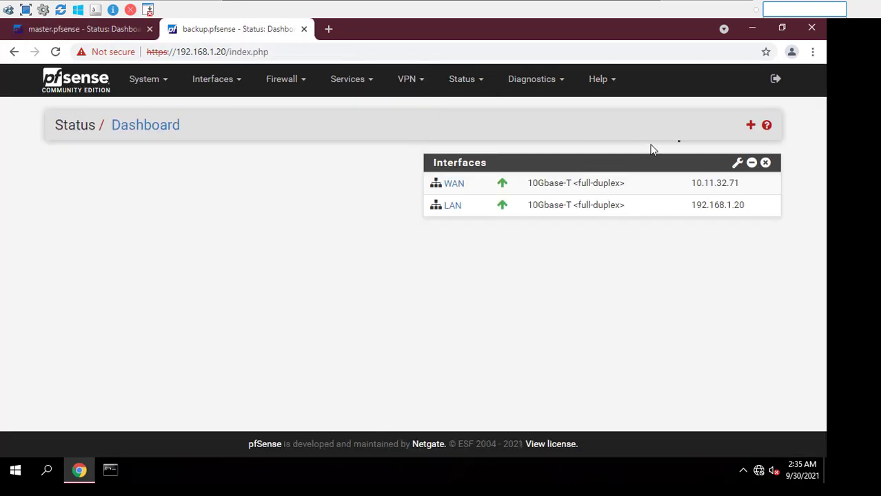
pyautogui.click(750, 126)
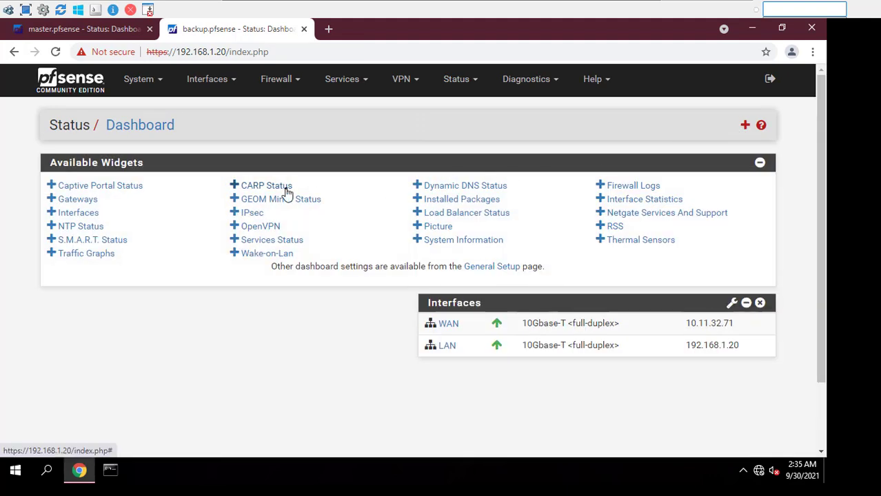
pyautogui.click(287, 191)
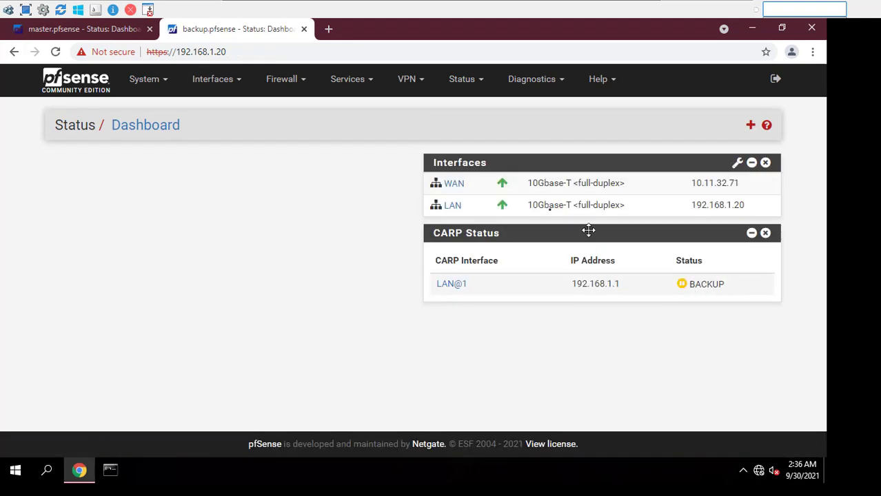
pyautogui.click(83, 29)
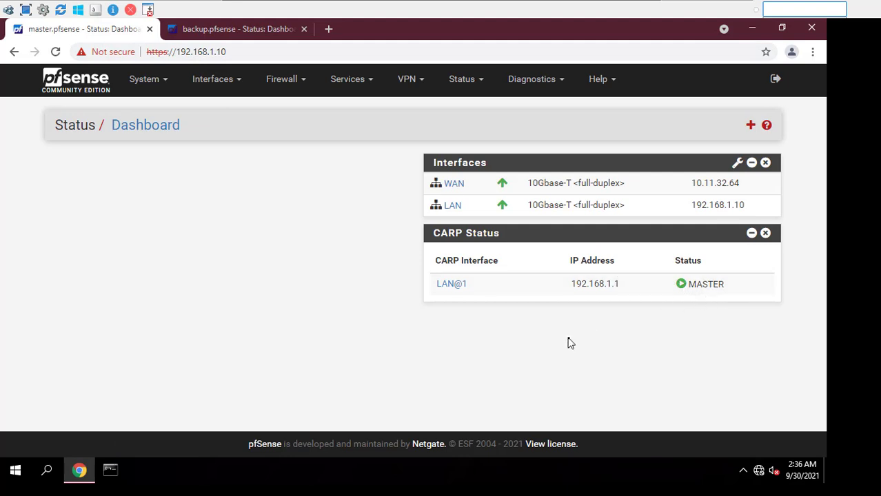
# Set the Gateway of the master's LAN DHCP server to 192.168.1.1 and save
pyautogui.click(293, 82)
pyautogui.click(340, 81)
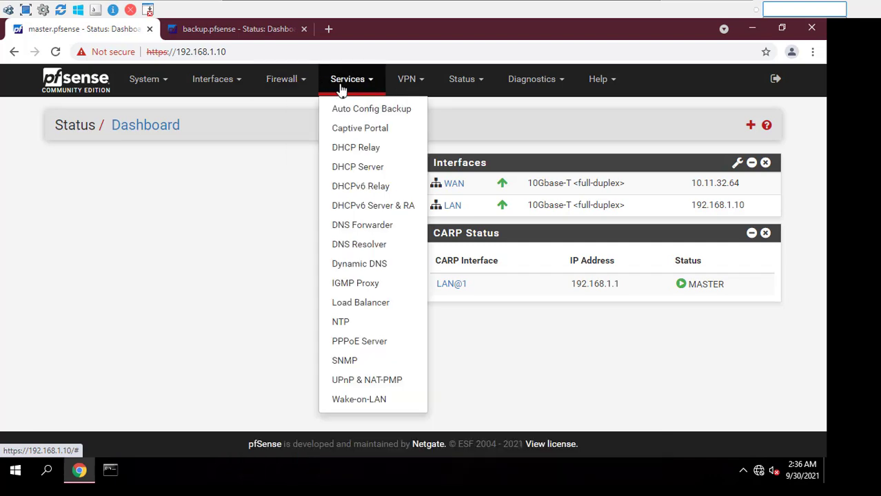
pyautogui.click(360, 169)
pyautogui.scroll(-10, 349, 219)
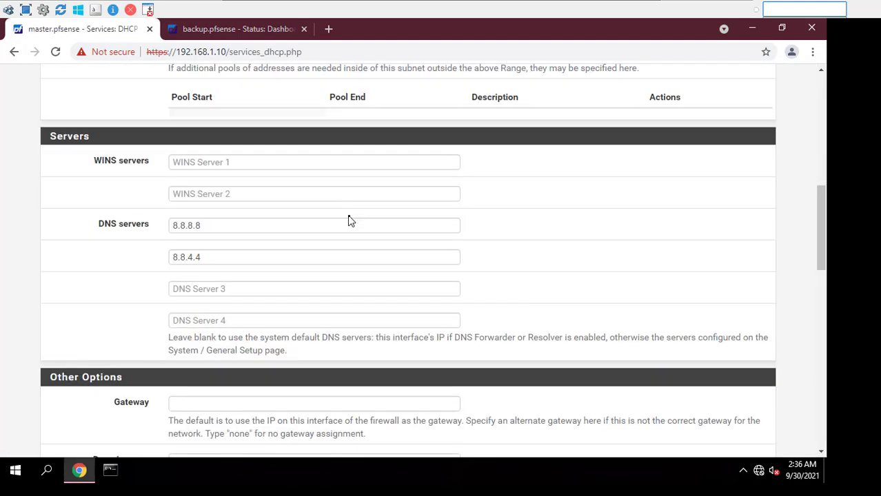
pyautogui.click(309, 275)
pyautogui.click(299, 297)
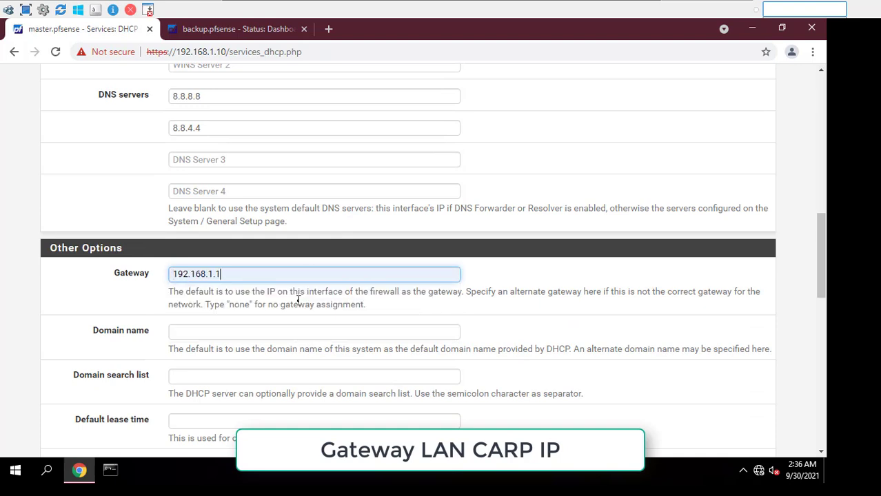
pyautogui.moveTo(220, 275); pyautogui.dragTo(171, 274)
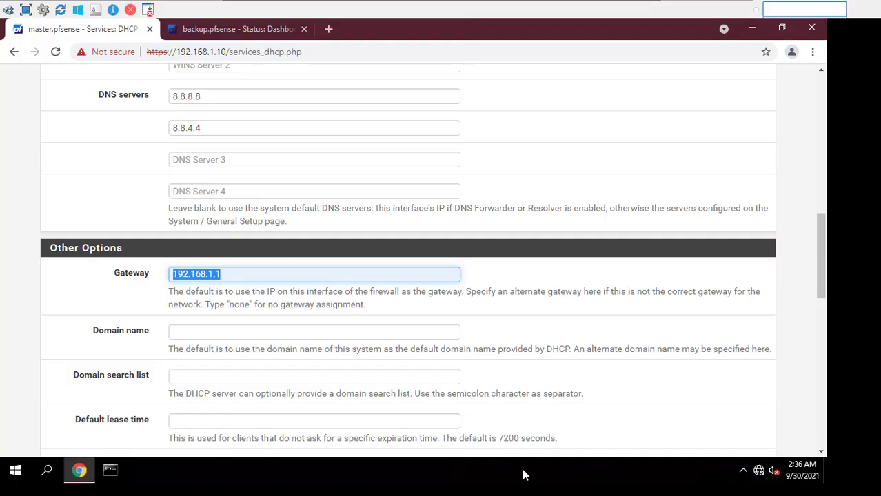
pyautogui.scroll(-10, 412, 316)
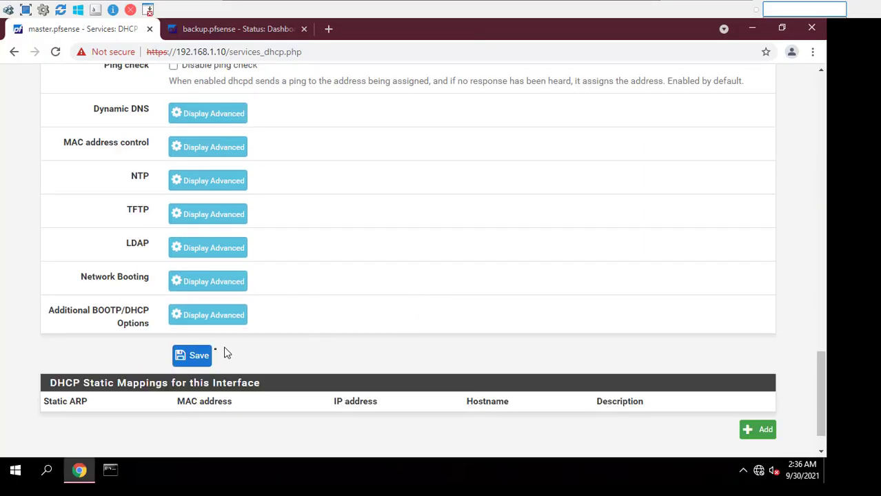
pyautogui.click(197, 355)
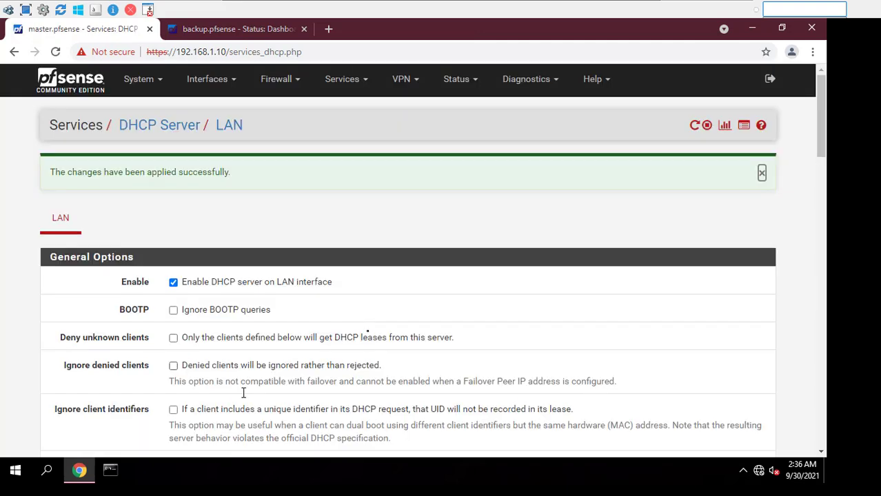
# Check the client's ipconfig, then release and renew its DHCP lease to get 192.168.1.100
pyautogui.click(120, 471)
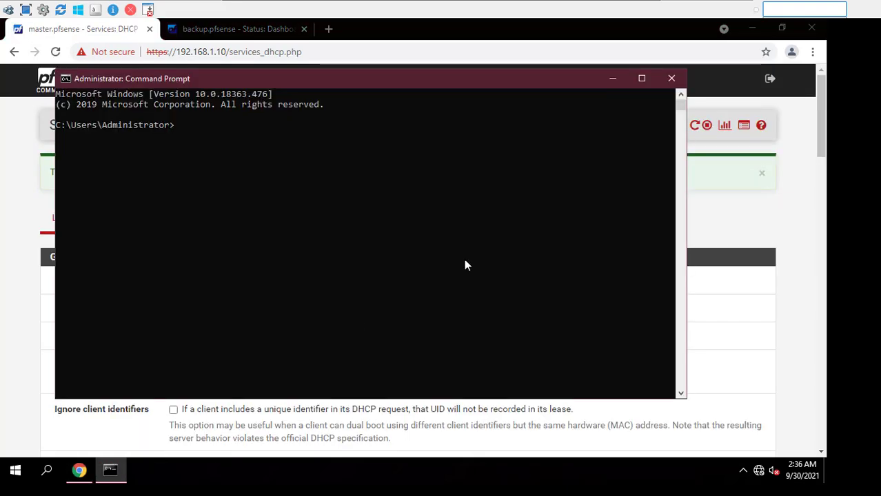
pyautogui.write('ipconfig')
pyautogui.press('Return')
pyautogui.write('ipconf')
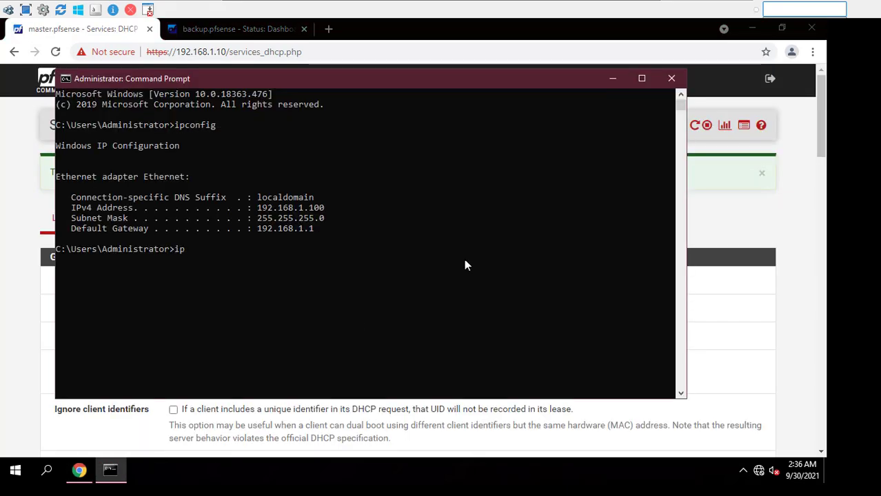
pyautogui.write('ig /release')
pyautogui.press('Return')
pyautogui.press('Up')
pyautogui.press('BackSpace')
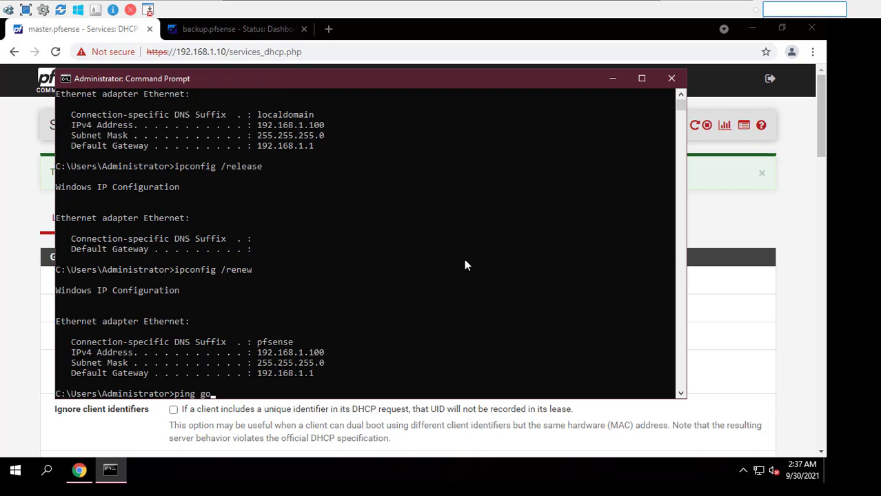
pyautogui.write('m')
# Ping google.com, then leave a continuous ping to google.com running
pyautogui.press('Return')
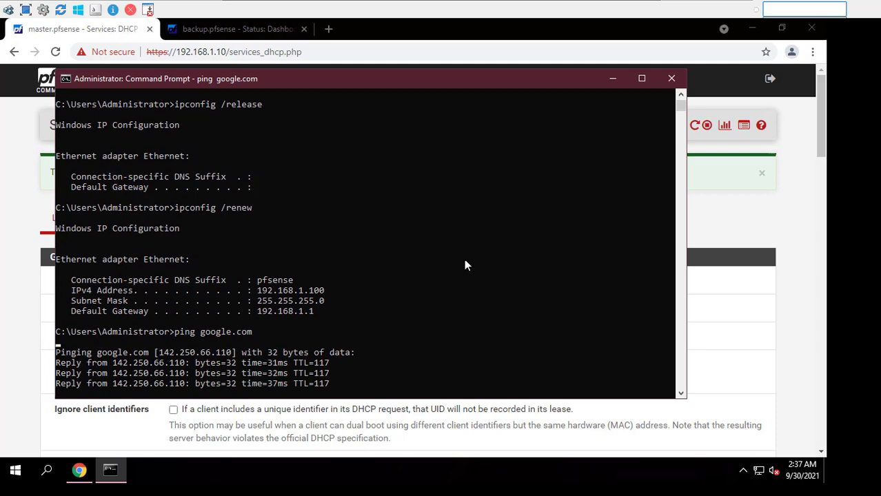
pyautogui.press('Up')
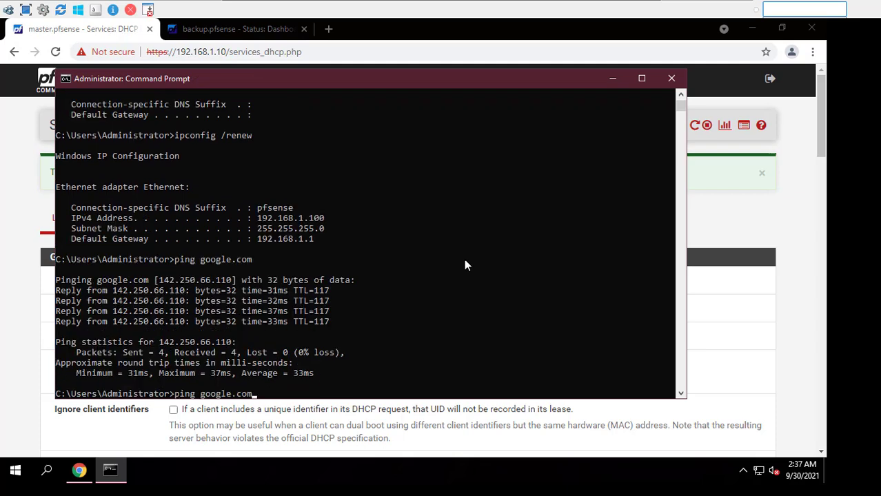
pyautogui.press('Return')
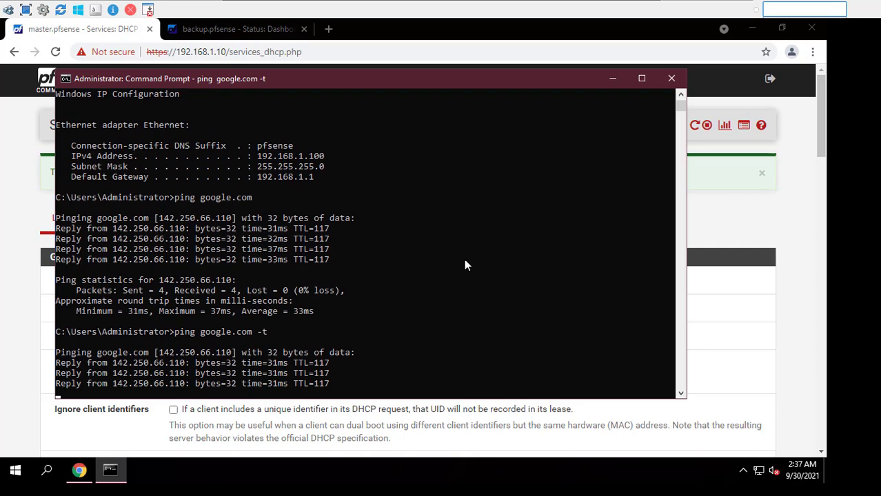
pyautogui.click(132, 32)
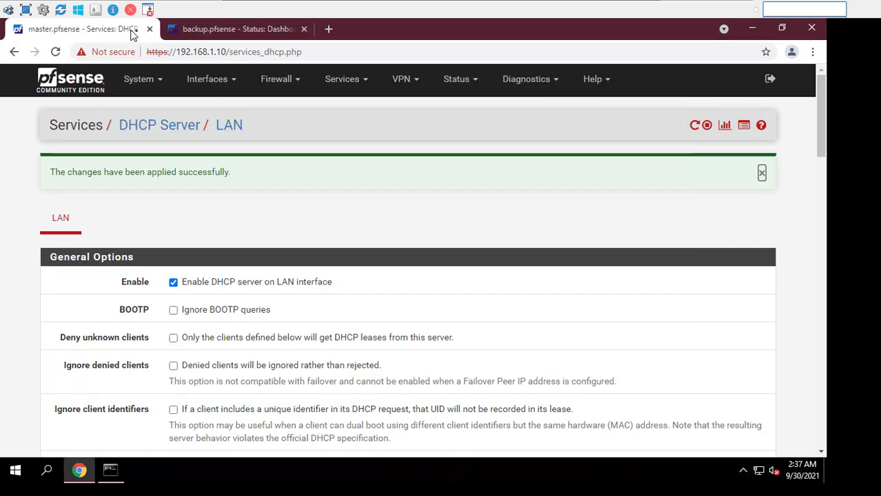
# Halt the master pfSense via Diagnostics > Halt System and confirm pfSense_MASTER shows stopped in EVE-NG
pyautogui.click(550, 82)
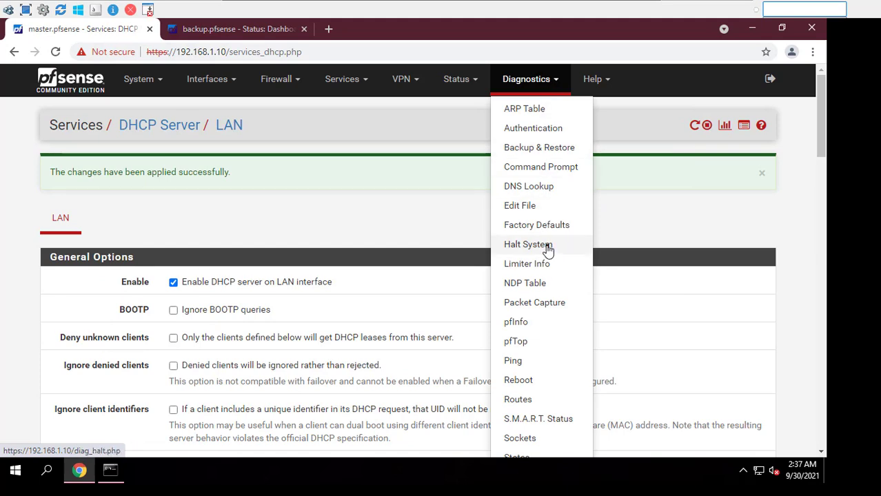
pyautogui.click(548, 247)
pyautogui.click(70, 210)
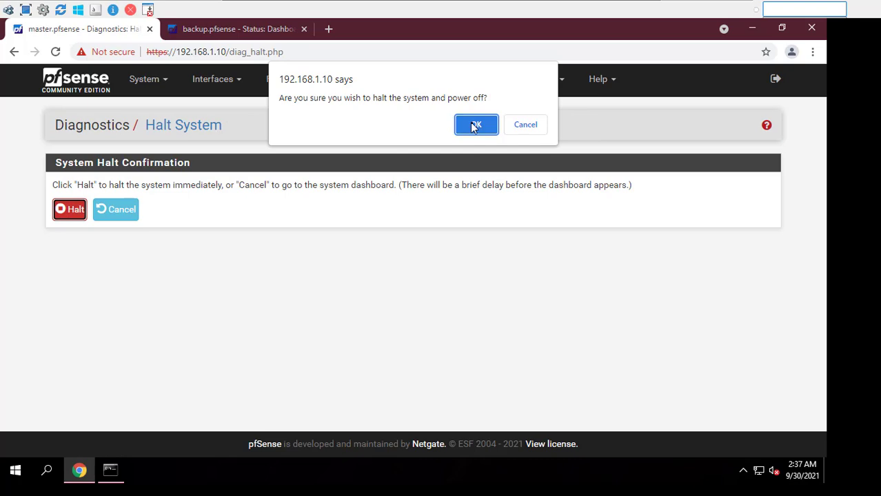
pyautogui.click(476, 124)
pyautogui.click(628, 6)
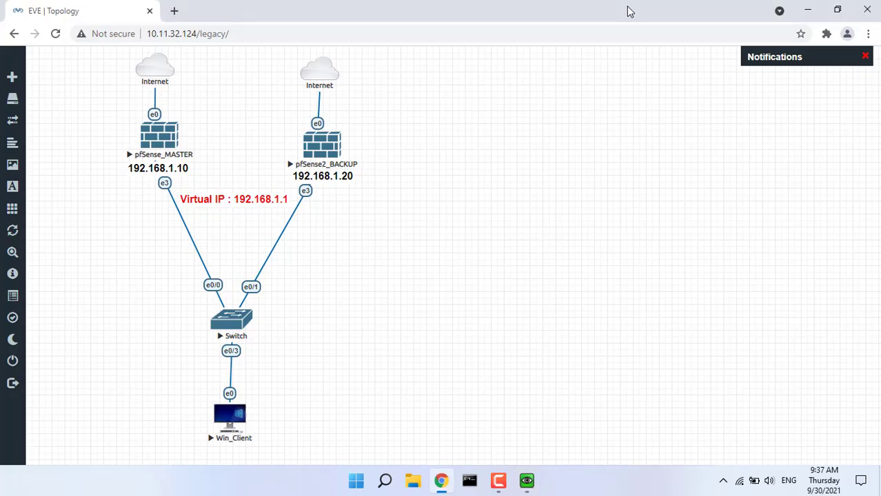
pyautogui.click(59, 39)
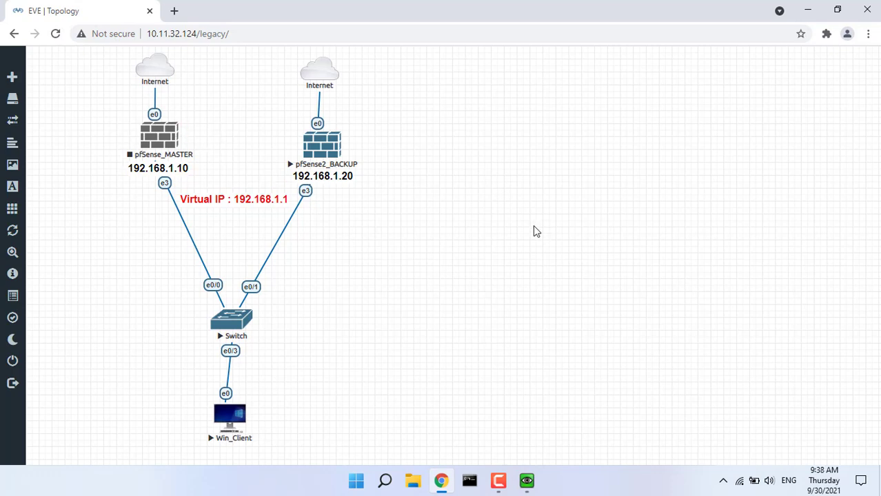
# Check that the client's continuous ping to google.com is still replying
pyautogui.click(527, 480)
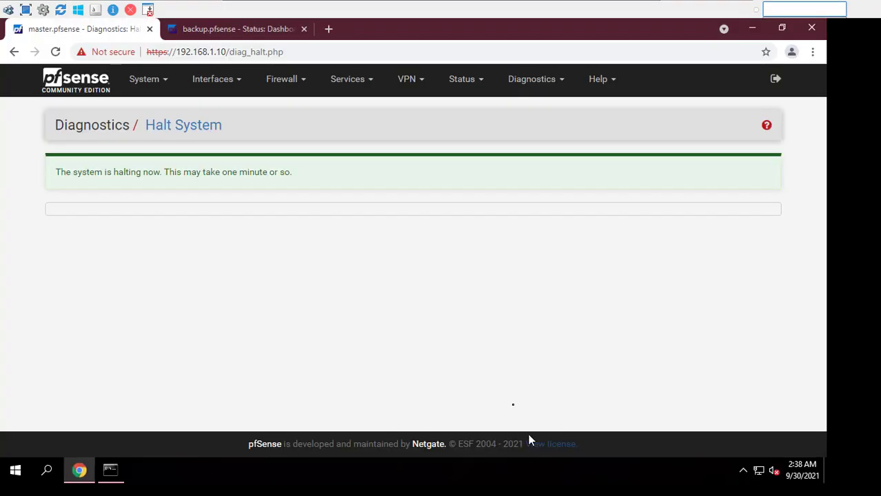
pyautogui.click(110, 471)
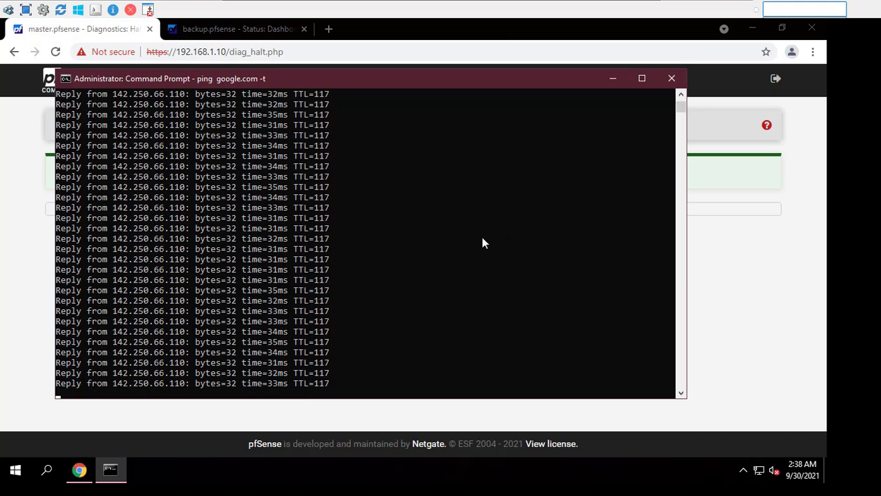
pyautogui.moveTo(684, 109); pyautogui.dragTo(682, 109)
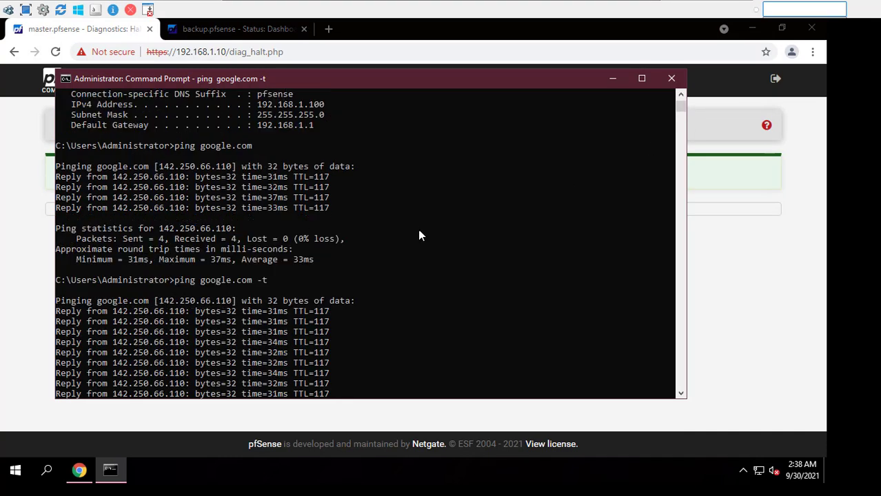
# Verify on the backup's CARP status and dashboard that 192.168.1.1 is now MASTER
pyautogui.click(191, 28)
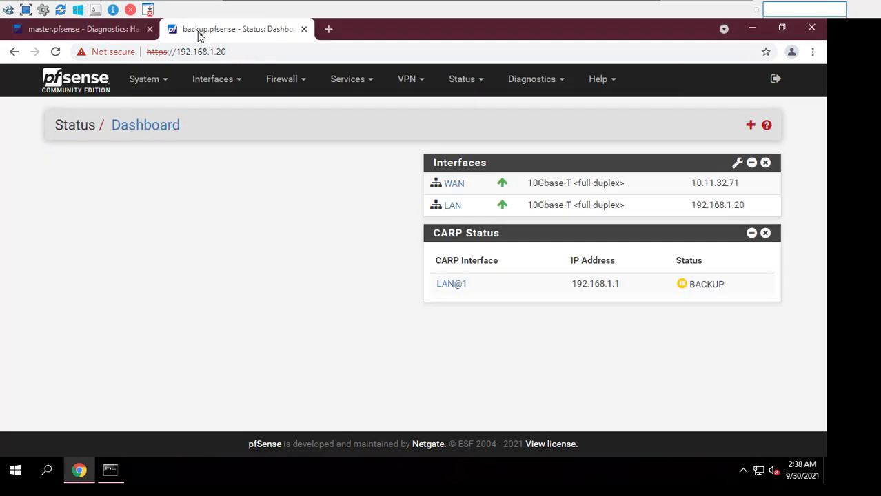
pyautogui.click(460, 79)
pyautogui.click(472, 129)
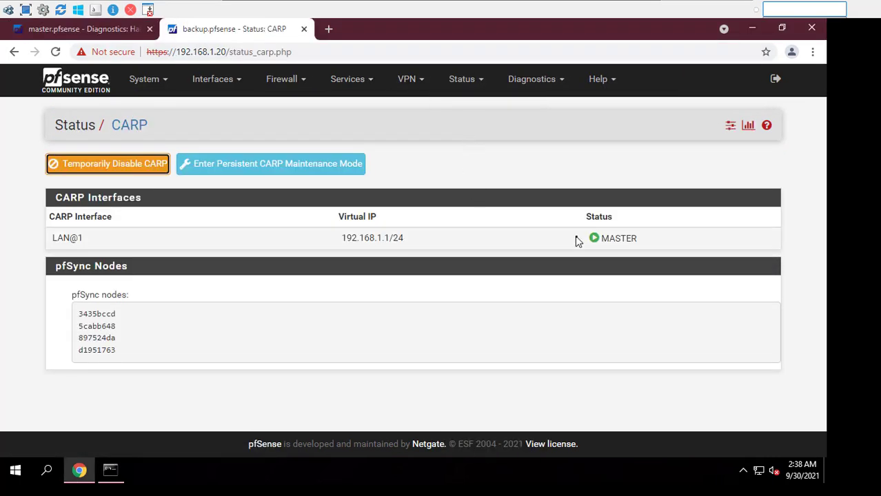
pyautogui.moveTo(577, 238); pyautogui.dragTo(551, 168)
pyautogui.click(554, 173)
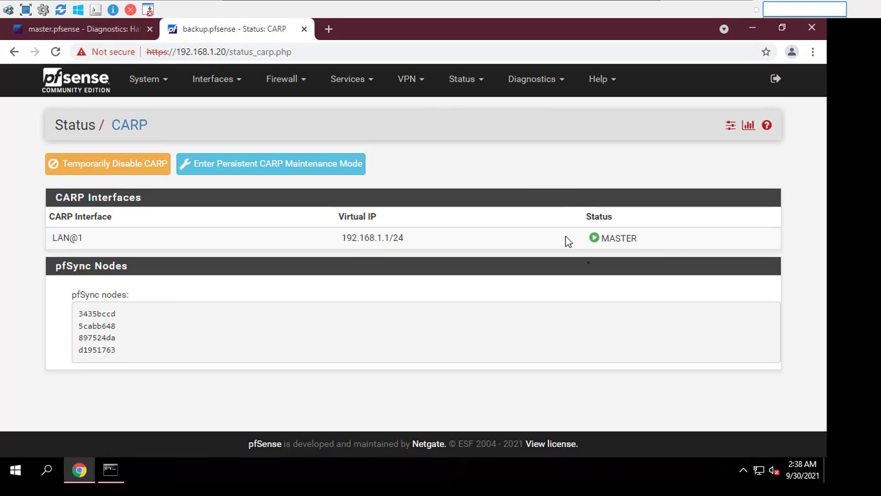
pyautogui.click(463, 82)
pyautogui.click(483, 145)
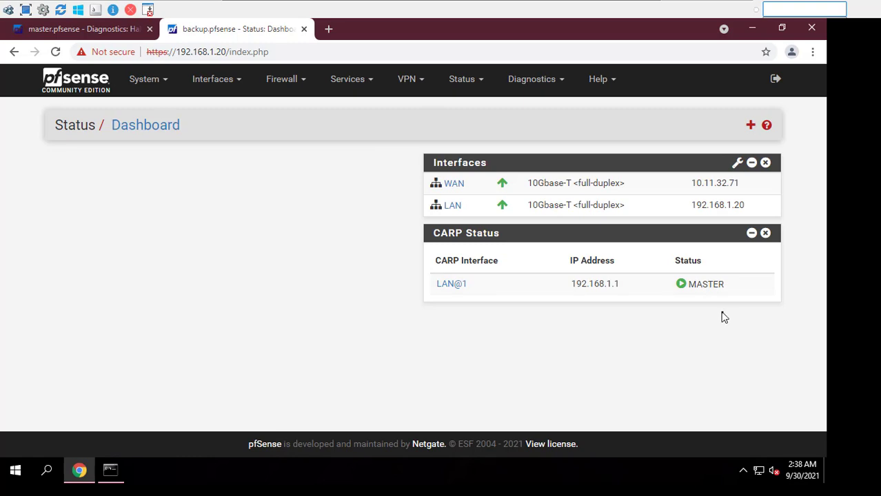
# Start the pfSense_MASTER node in EVE-NG and watch the client's ping through the switchback
pyautogui.click(628, 14)
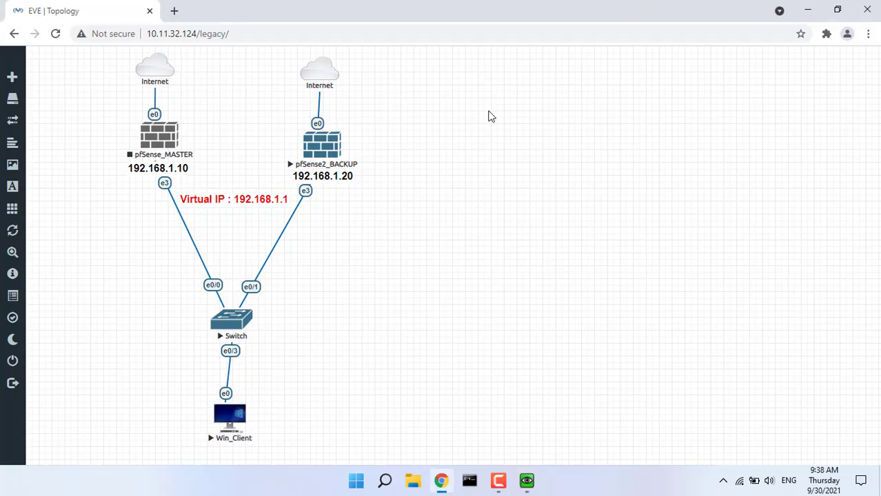
pyautogui.rightClick(171, 143)
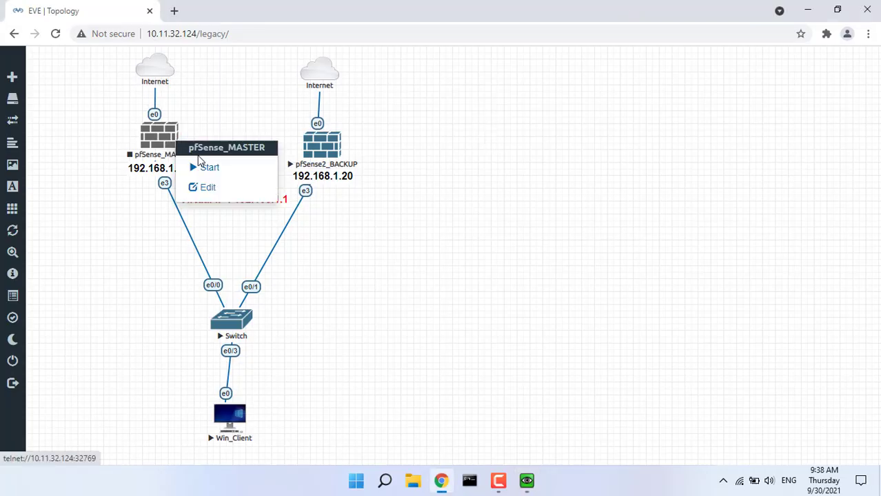
pyautogui.click(204, 171)
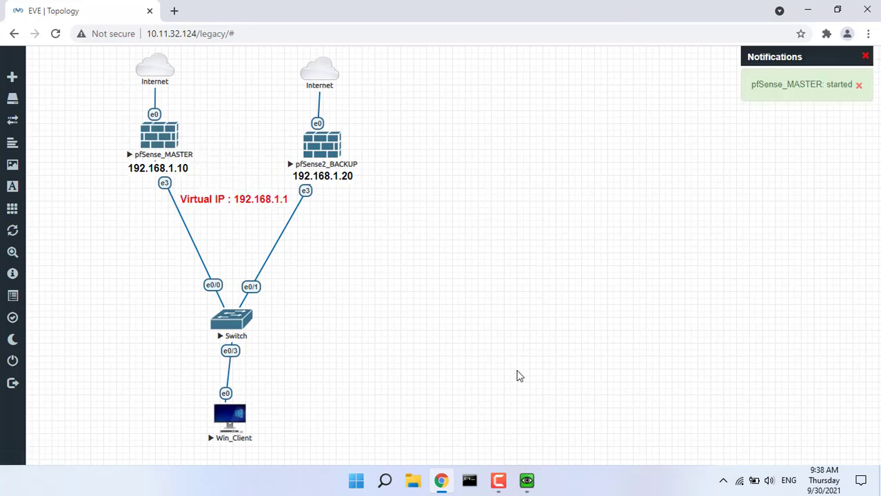
pyautogui.click(526, 481)
pyautogui.click(111, 470)
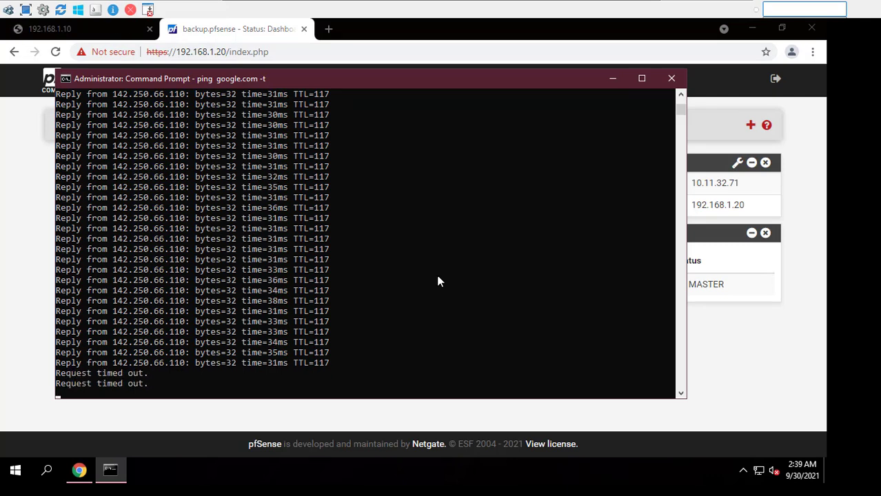
# Reload the master's web page and log in as admin with the firewall password
pyautogui.click(93, 31)
pyautogui.click(58, 54)
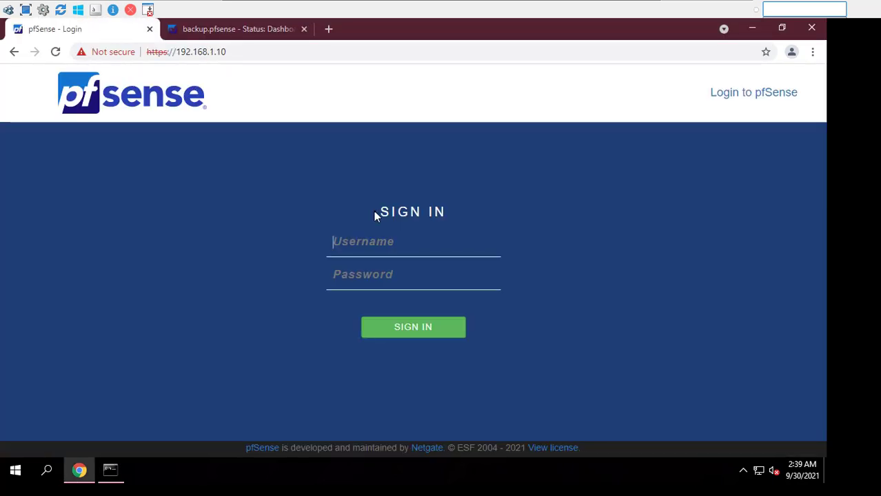
pyautogui.write('admin')
pyautogui.press('Tab')
pyautogui.write('pfsen')
pyautogui.press('Return')
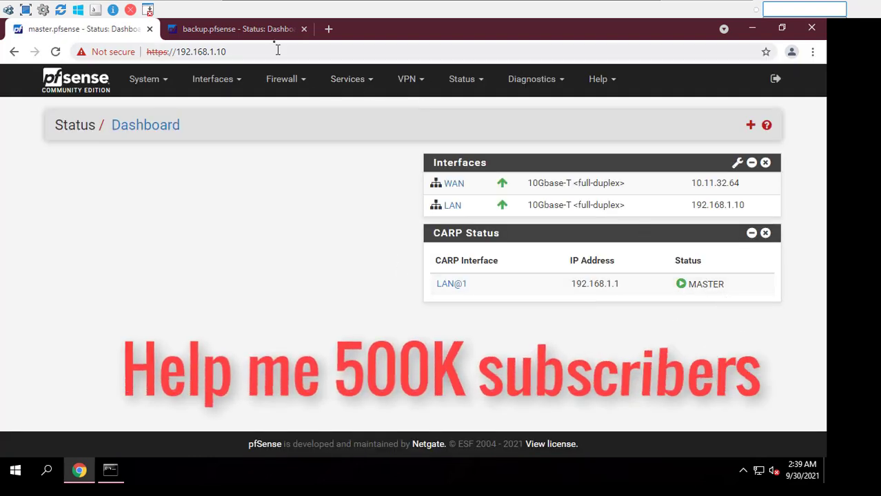
# Confirm the backup reverted to BACKUP and the master shows 192.168.1.1 as MASTER
pyautogui.click(268, 29)
pyautogui.click(462, 78)
pyautogui.click(467, 127)
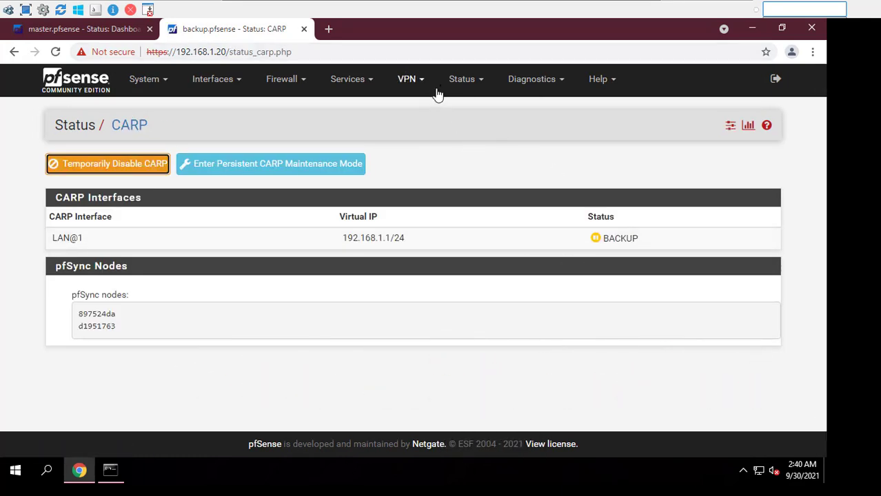
pyautogui.click(459, 84)
pyautogui.click(476, 150)
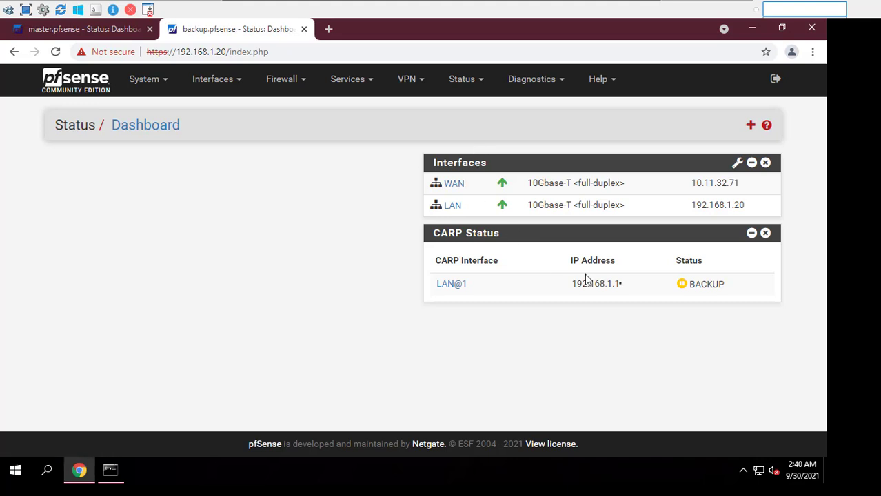
pyautogui.click(127, 29)
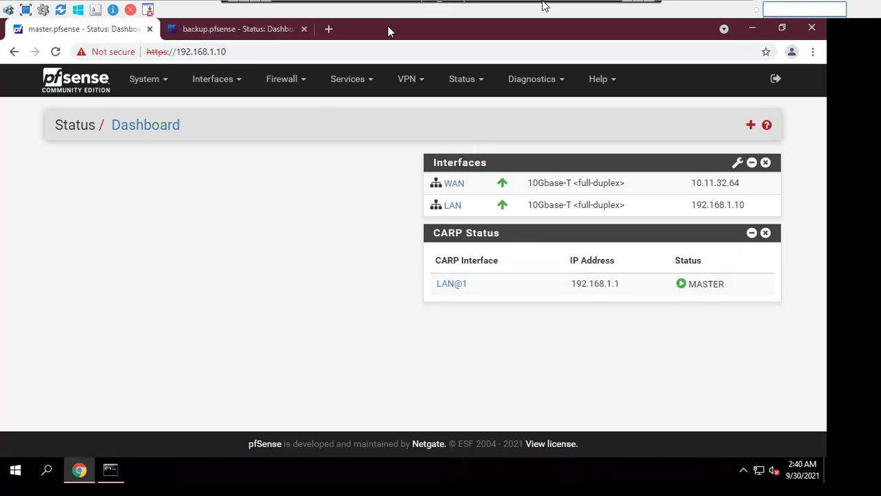
pyautogui.click(626, 4)
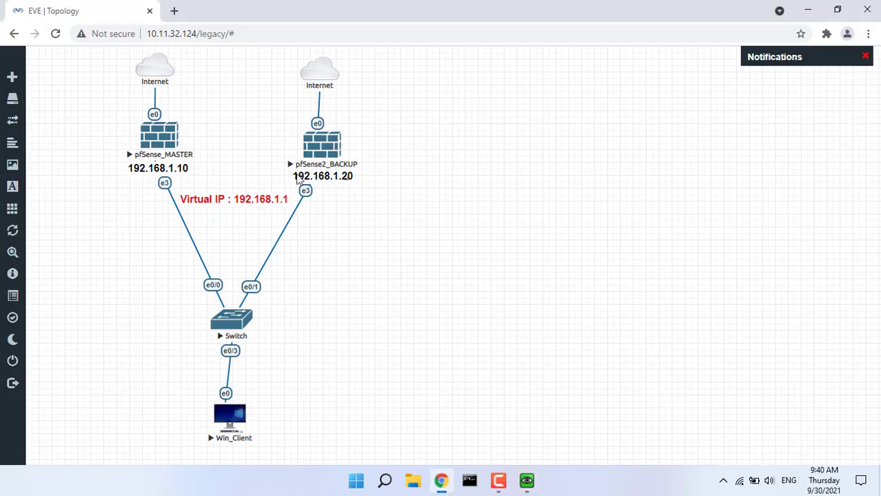